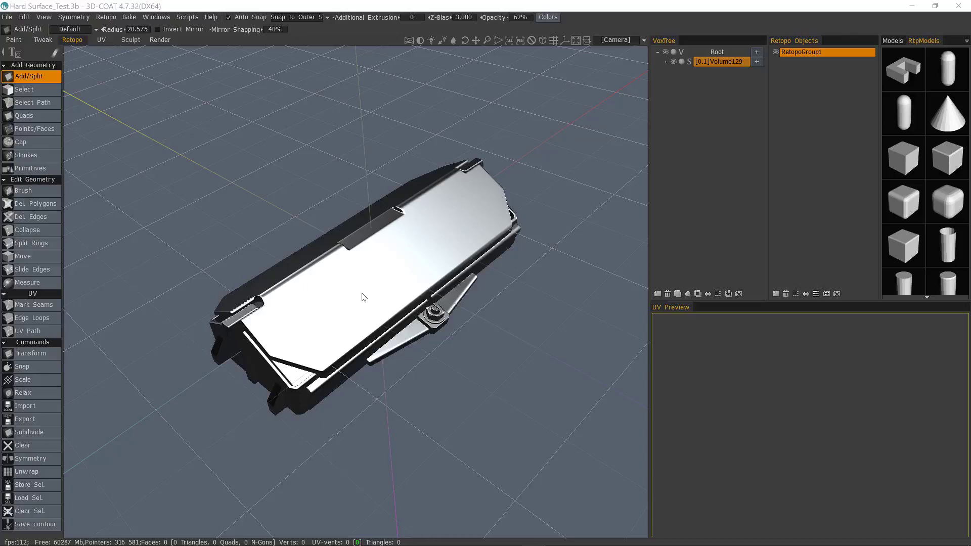
Hide the sculpt volume and set up a retopo sphere primitive with subdivision 2 and a radius of about 3.44
click(44, 170)
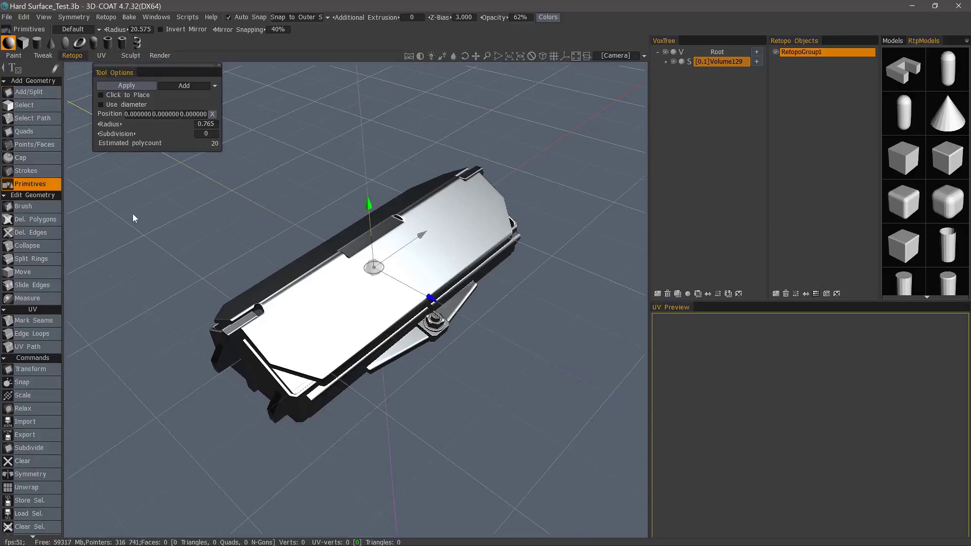
click(673, 61)
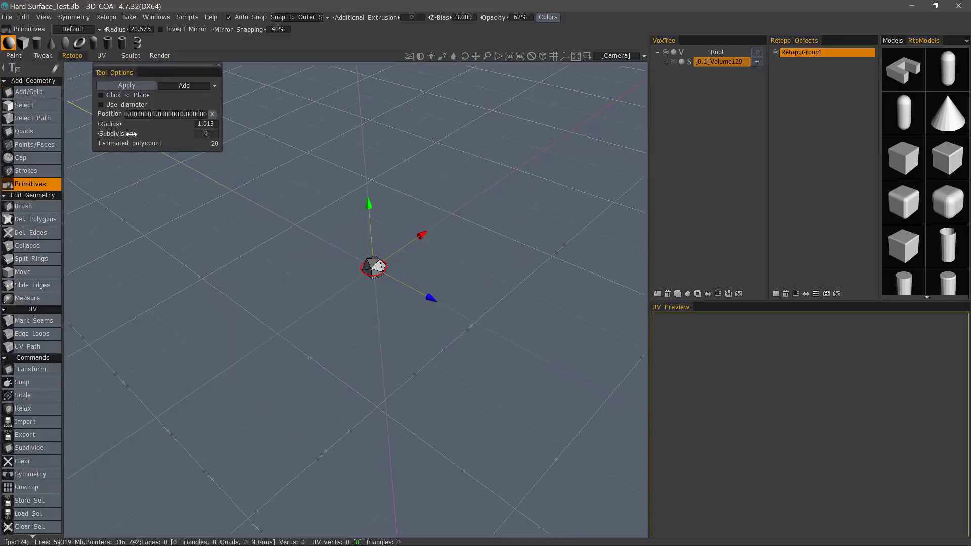
drag(131, 135, 73, 67)
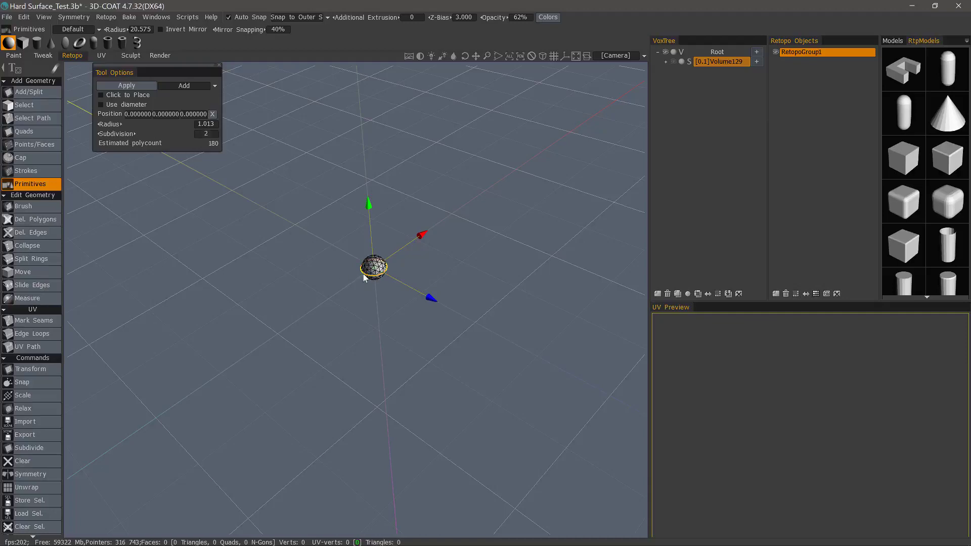
drag(366, 277, 184, 144)
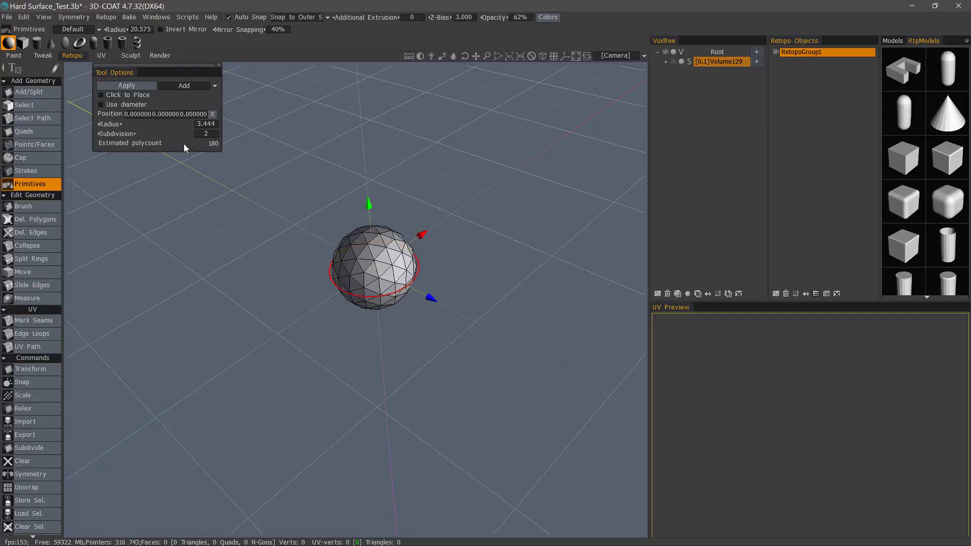
Switch the primitive to a cube with filleted edges and 4 chamfer segments
click(23, 44)
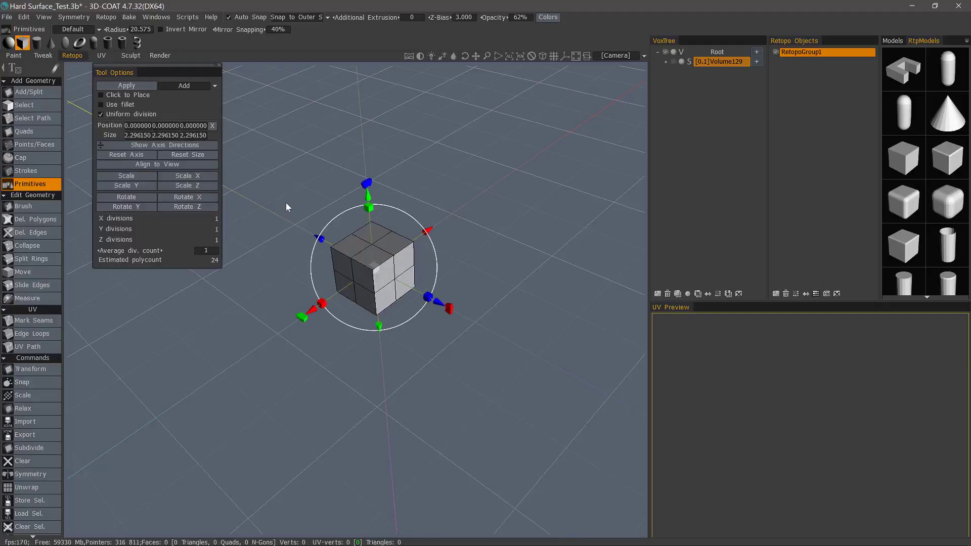
click(101, 104)
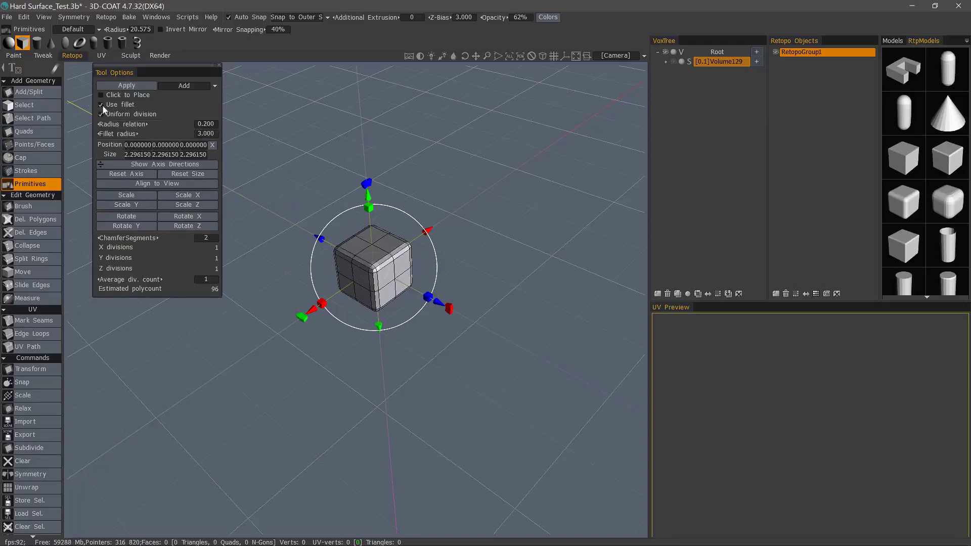
click(206, 237)
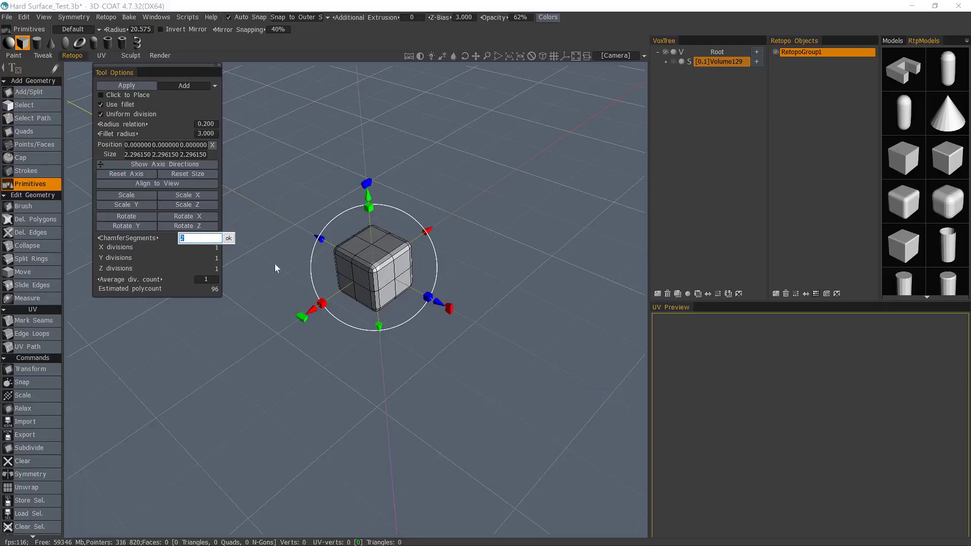
text(4)
key(Return)
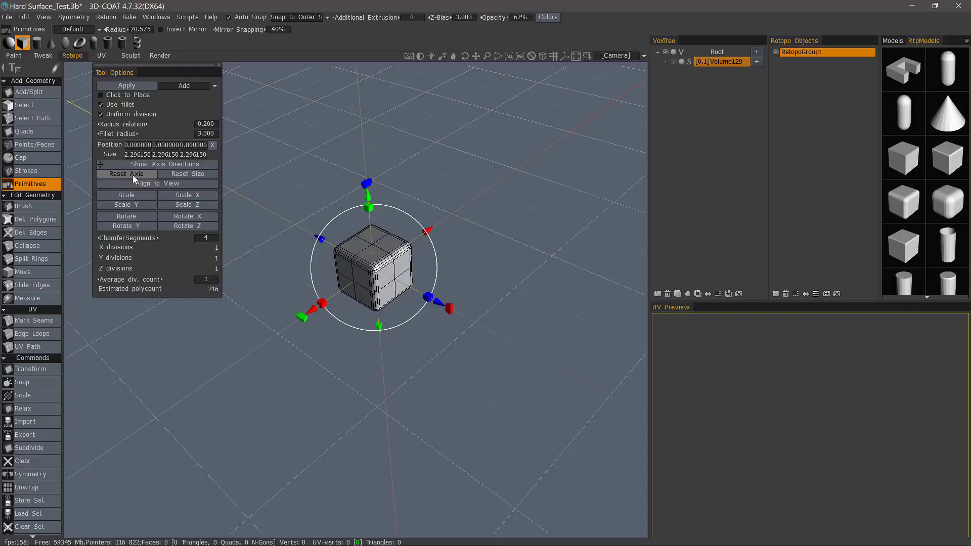
Reset the cube's size, and try aligning it to the view before resetting its axes
click(186, 174)
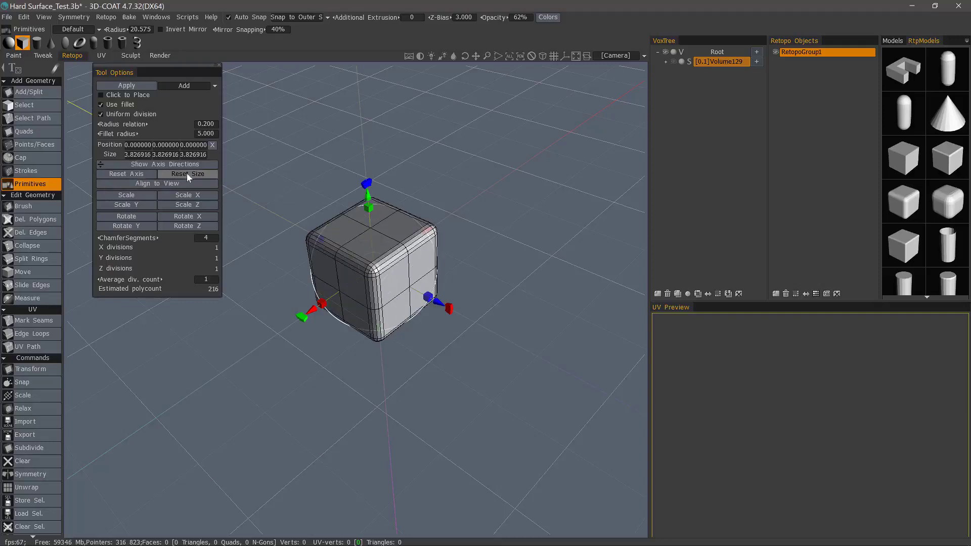
click(150, 186)
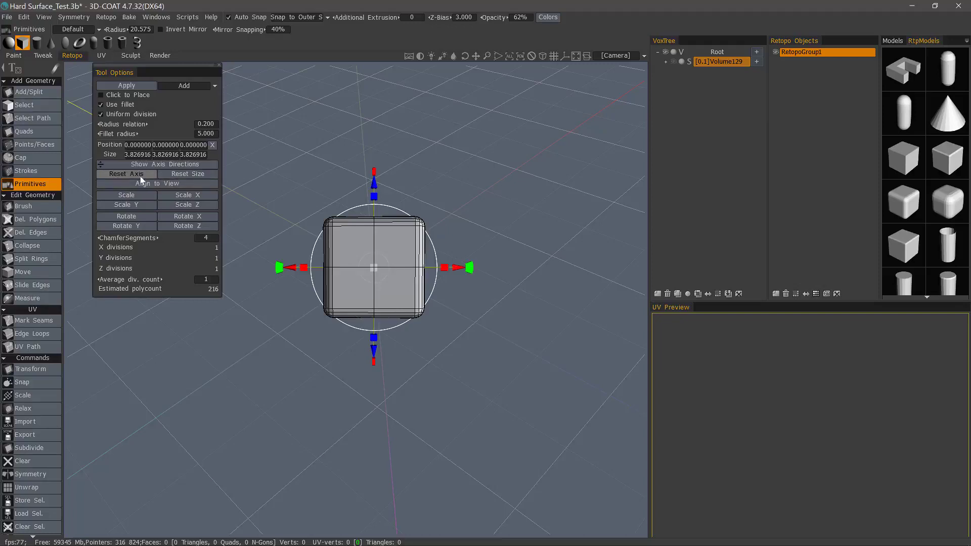
click(142, 175)
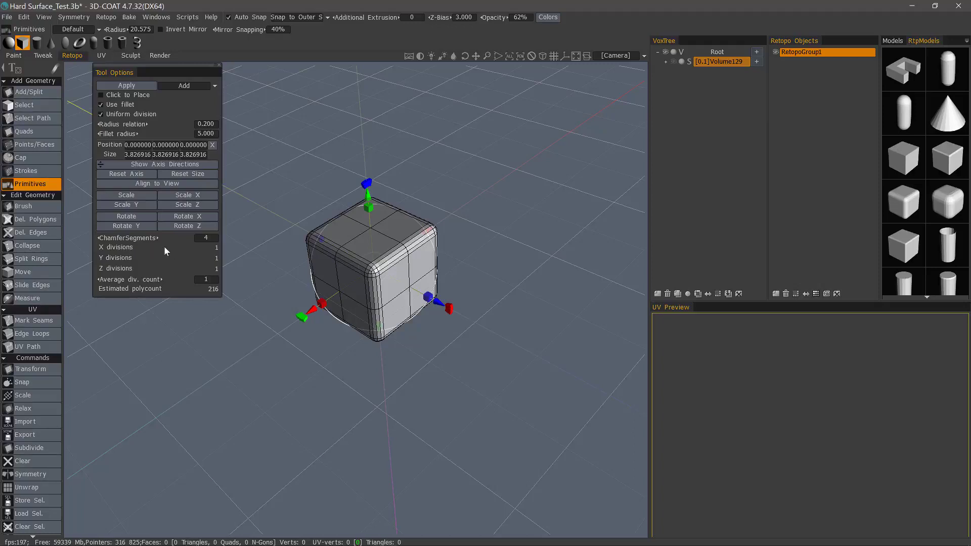
mouse_move(152, 281)
mouse_down()
mouse_move(172, 281)
mouse_move(160, 280)
mouse_up()
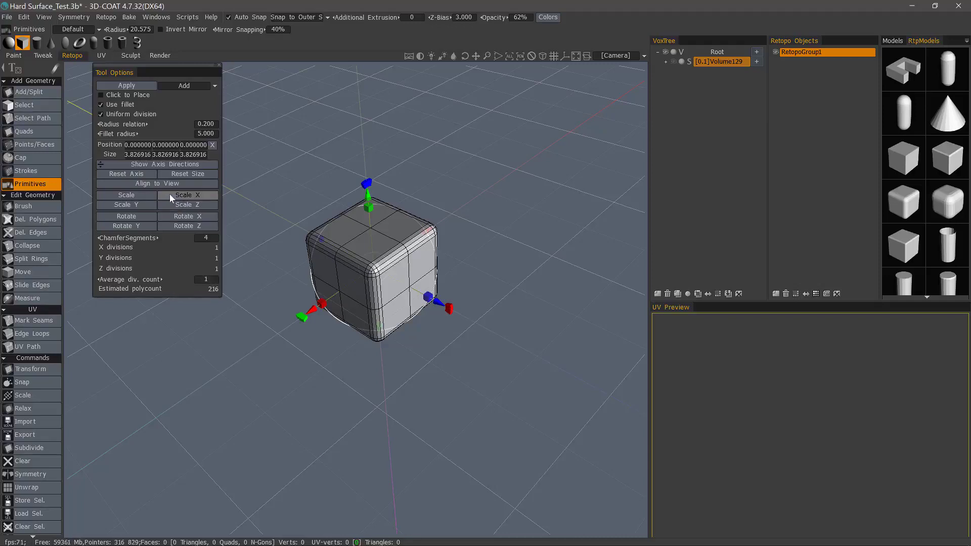
Move the cube to about 7.65 in Z and 8.78 in Y, and reset its position to the origin
drag(436, 301, 533, 355)
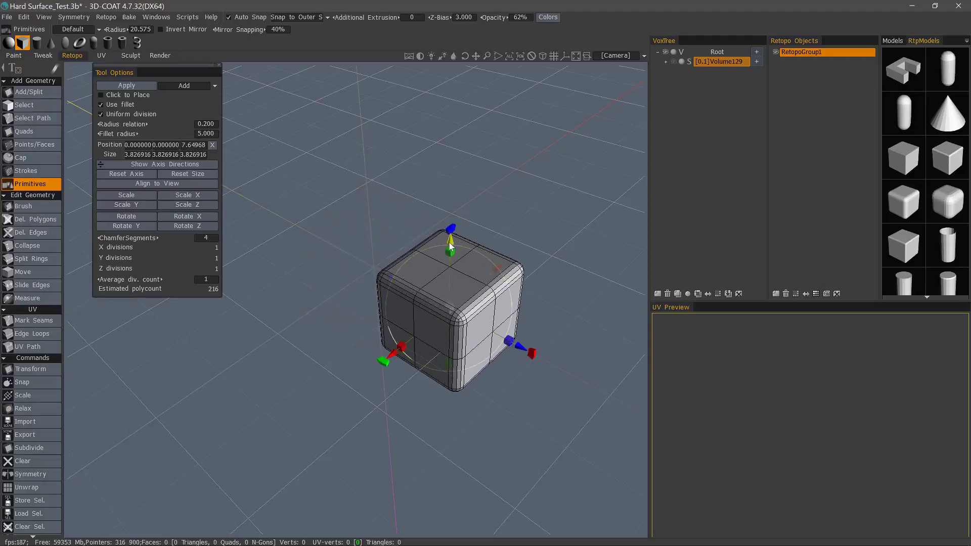
drag(449, 242, 454, 112)
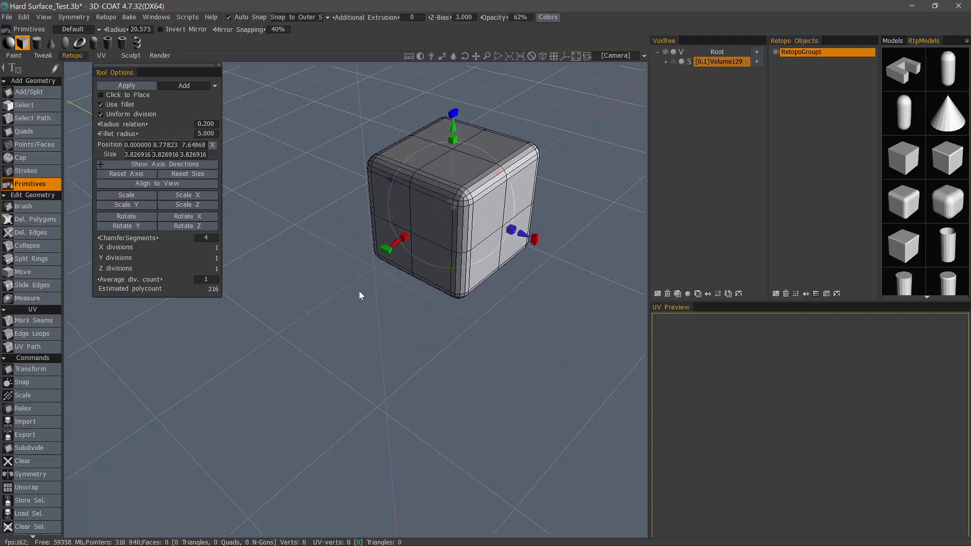
drag(353, 198, 355, 214)
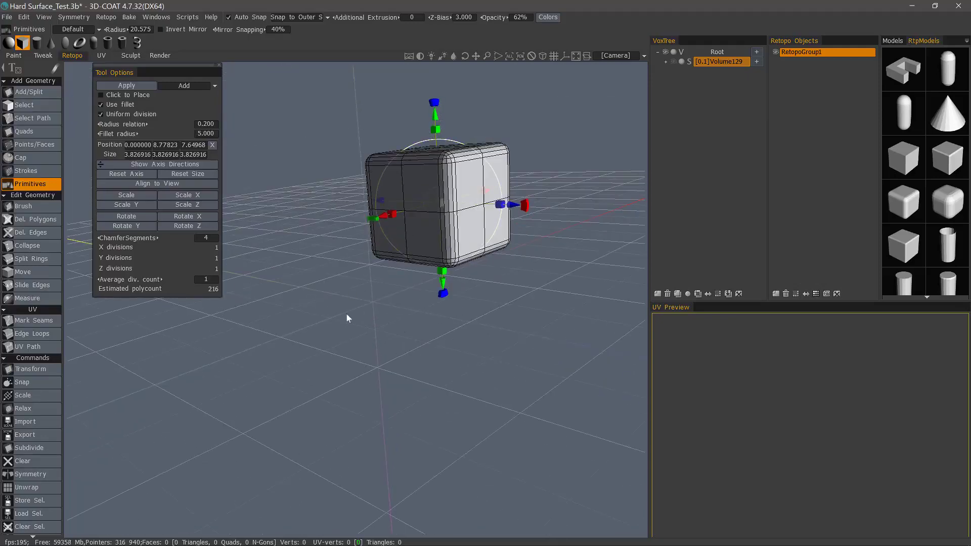
click(212, 146)
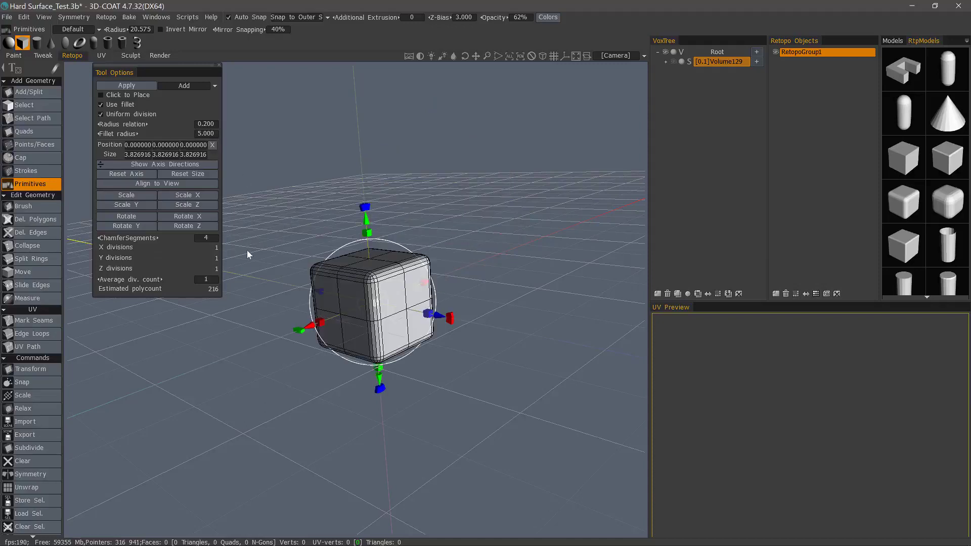
Scale the cube uniformly to a size of about 5.27
alt+drag(251, 248, 255, 247)
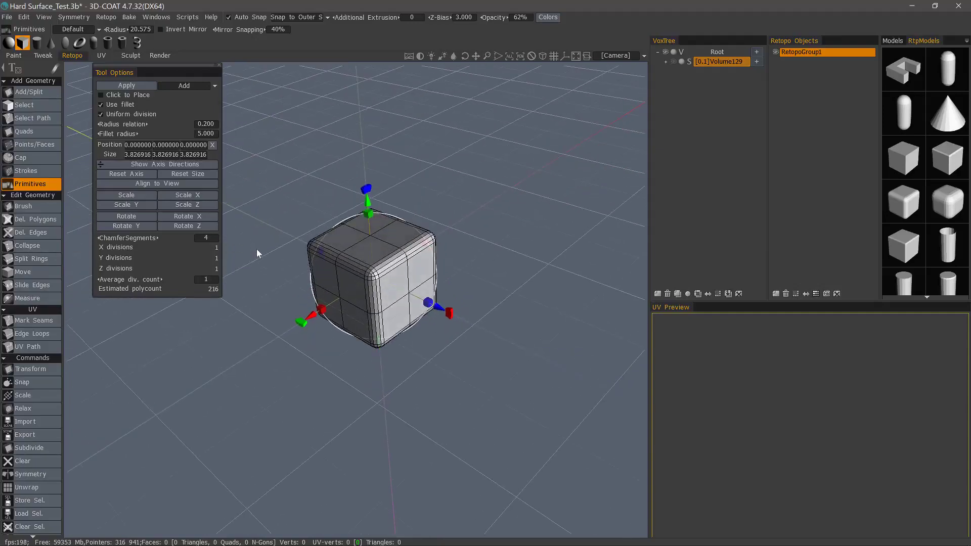
alt+right_drag(257, 250, 260, 241)
alt+middle_drag(260, 241, 271, 247)
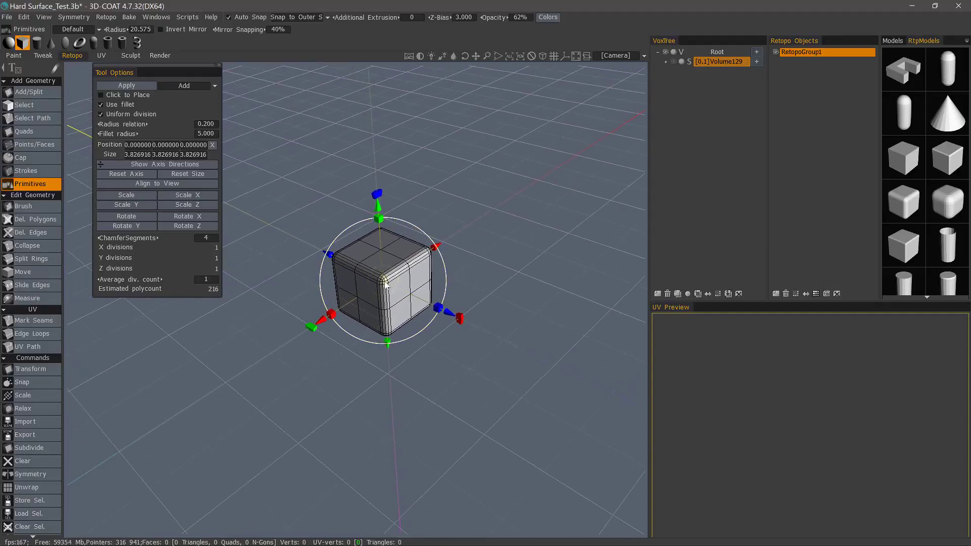
drag(383, 279, 396, 274)
alt+drag(306, 222, 239, 288)
key(shift+a)
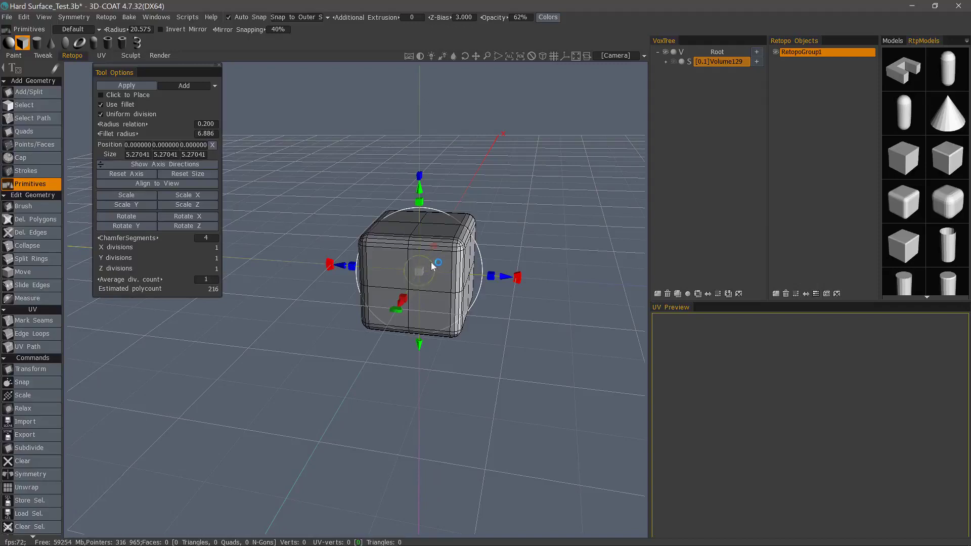
Move the cube freely and reset its position, and stretch it to about 5.34 in Z
drag(432, 262, 410, 255)
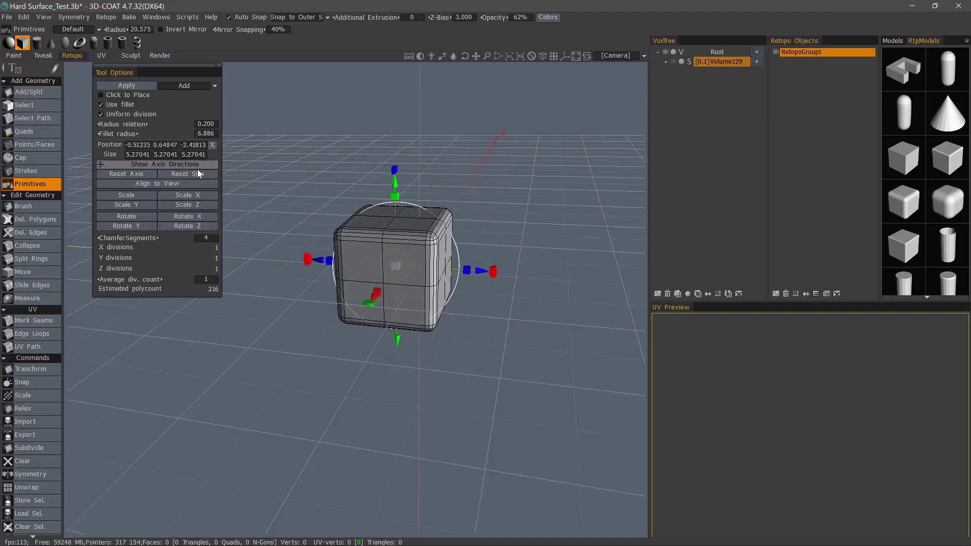
click(212, 144)
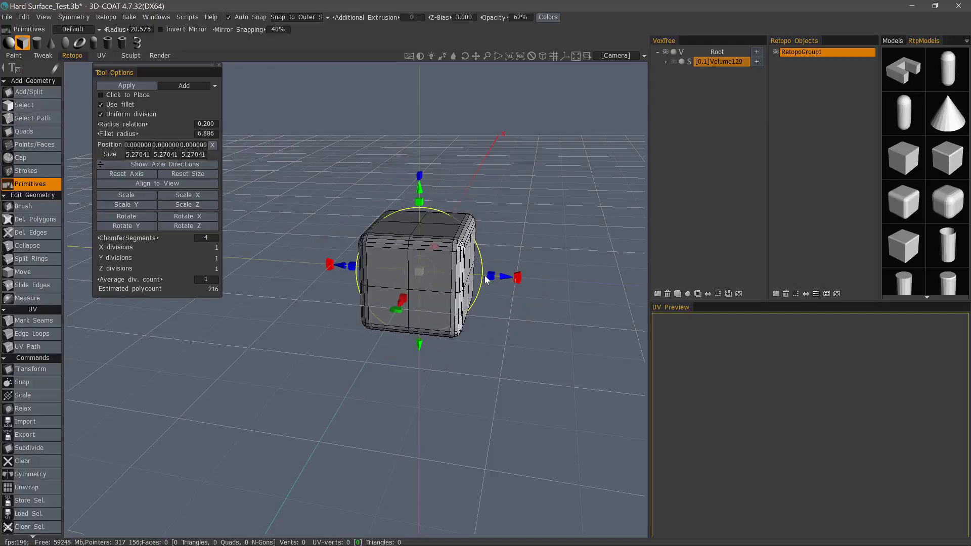
mouse_move(491, 278)
mouse_down()
mouse_move(453, 279)
mouse_move(501, 278)
mouse_move(491, 278)
mouse_up()
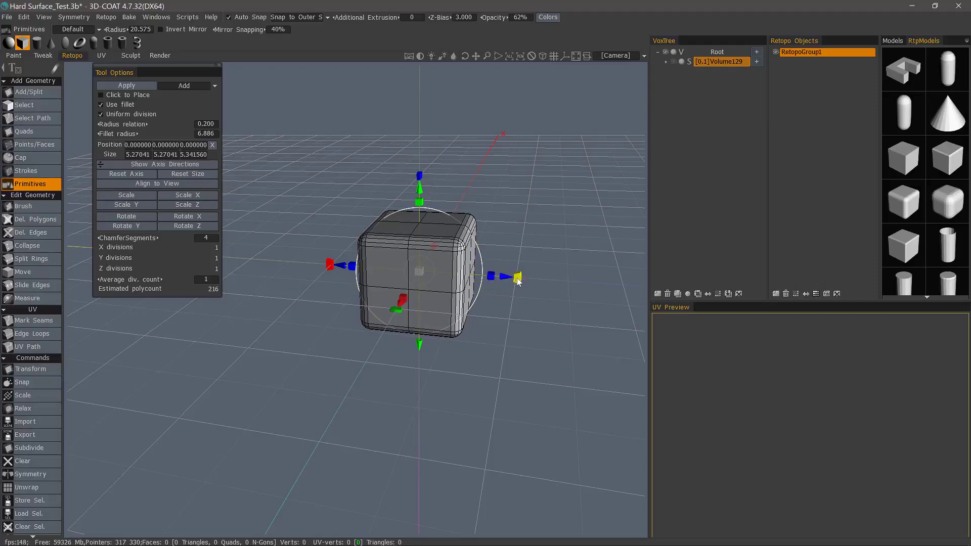
Rotate the cube a quarter turn about its X axis and reduce its fillet radius relation to about 0.141
key(space)
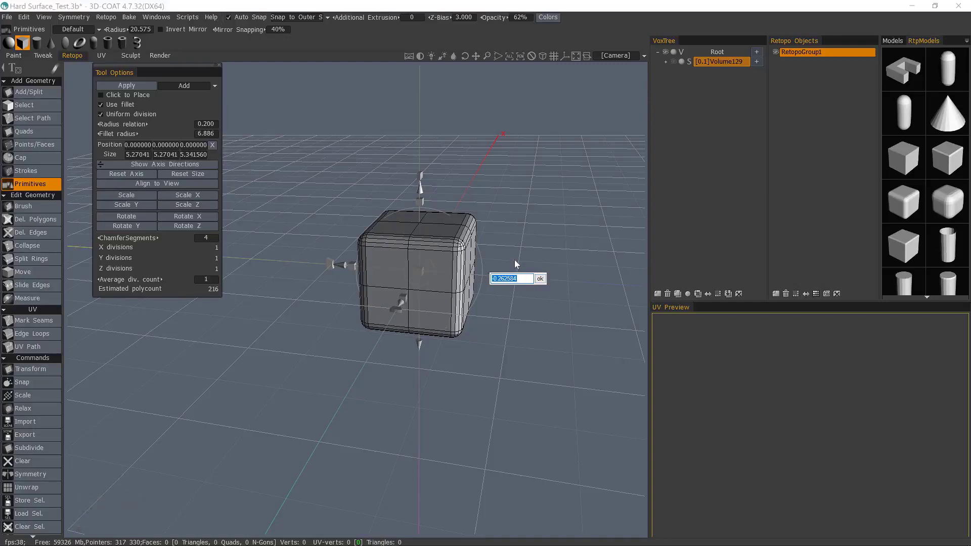
text(9)
key(Return)
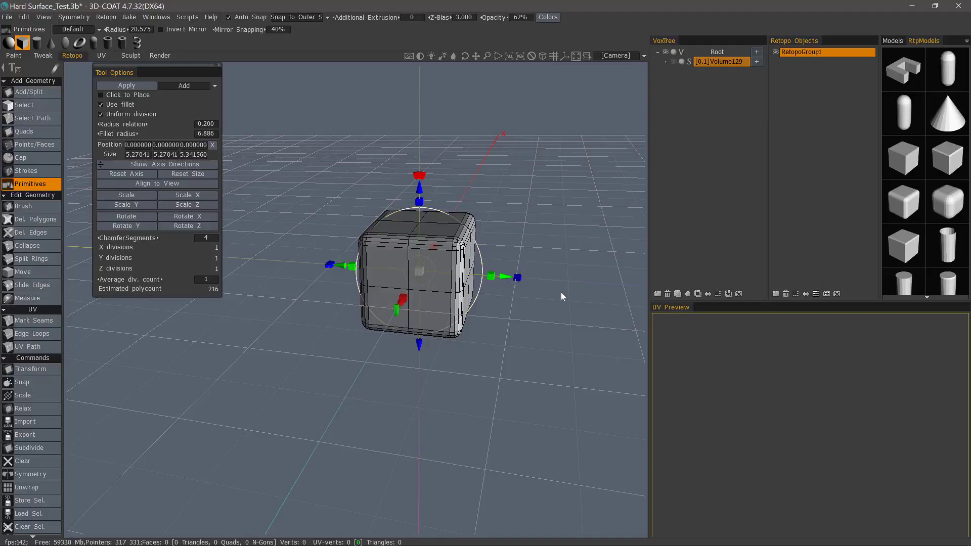
drag(140, 124, 115, 132)
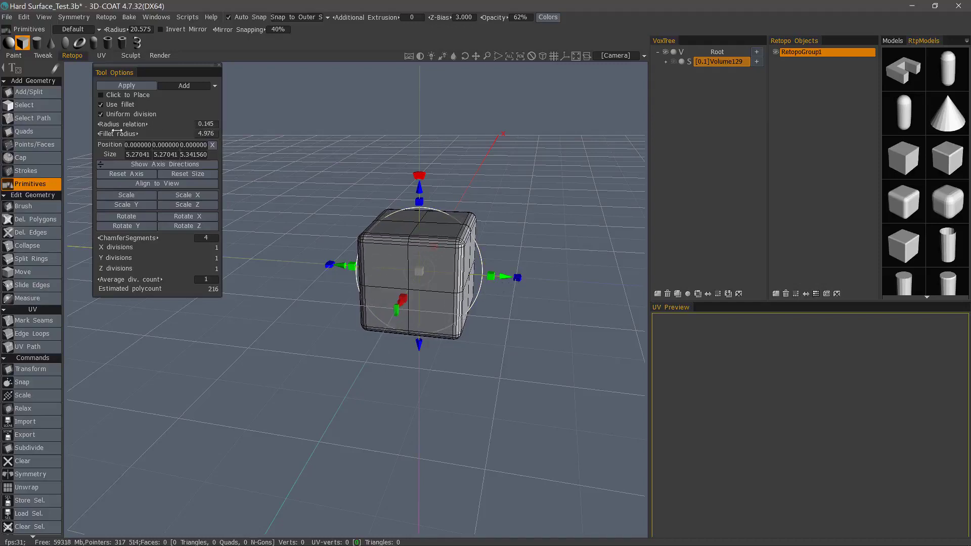
Show the sculpt volume again and enable Click to Place with Use Stroke Direction for the cube primitive
click(673, 61)
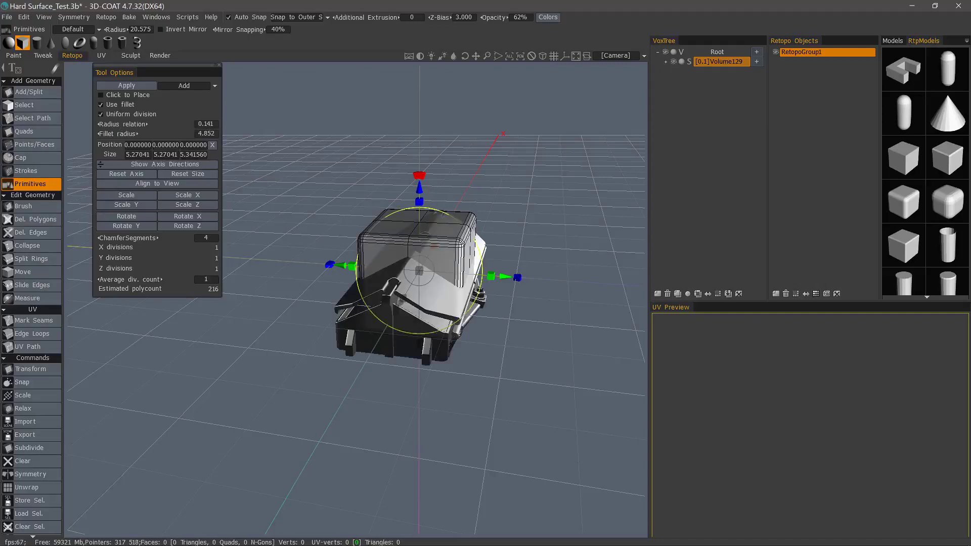
alt+drag(427, 253, 263, 215)
mouse_move(451, 316)
alt+mouse_down()
mouse_move(453, 297)
mouse_move(446, 320)
alt+mouse_up()
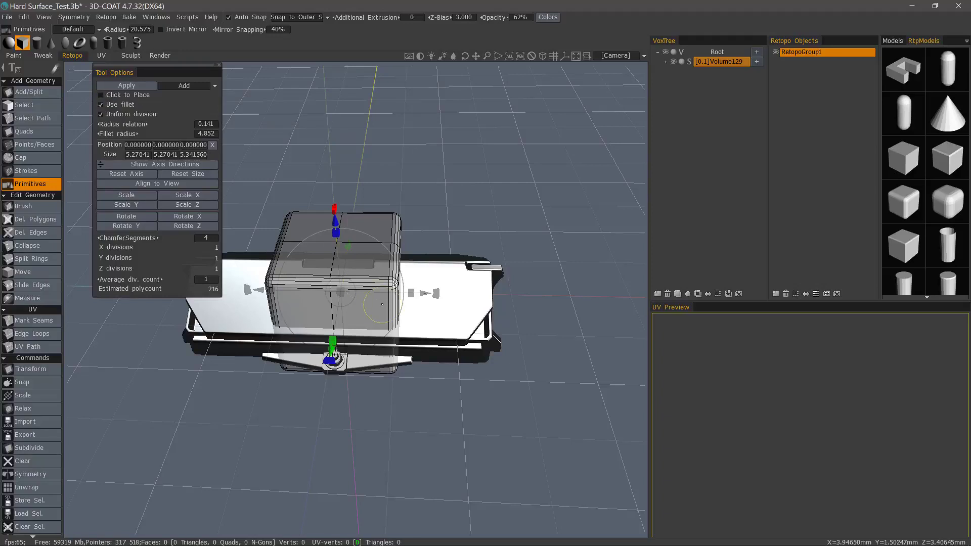
click(101, 96)
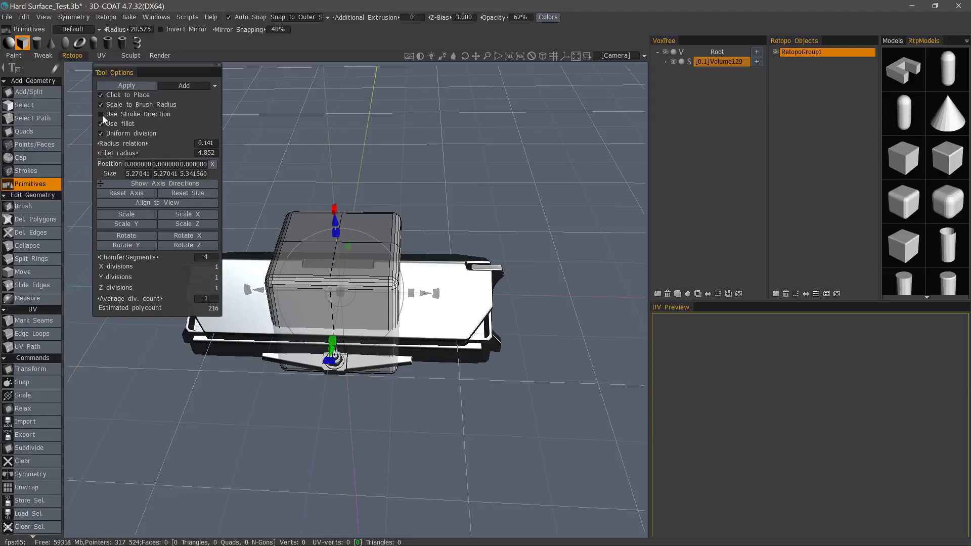
click(101, 114)
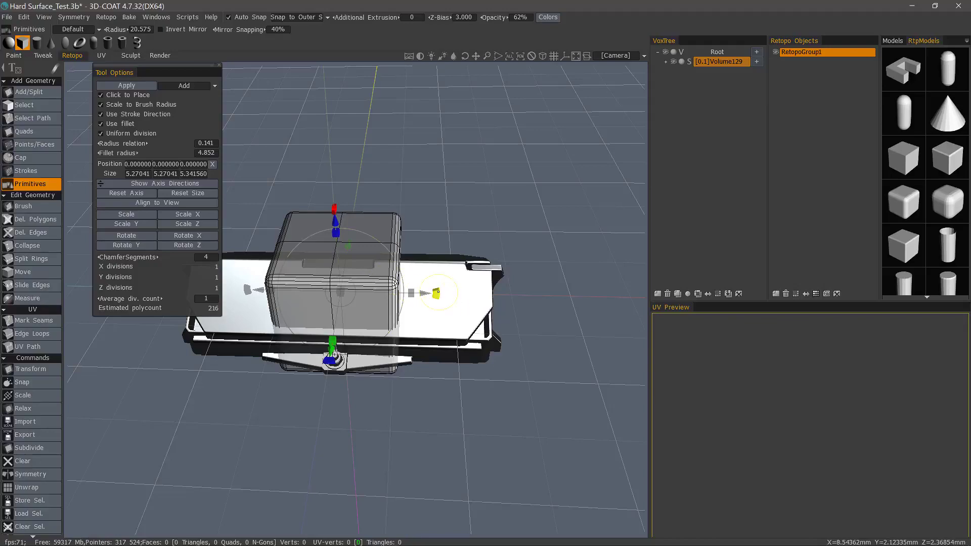
Place the cube on the sloped surface near the model's end, using a brush radius of about 27.8
alt+drag(435, 293, 324, 338)
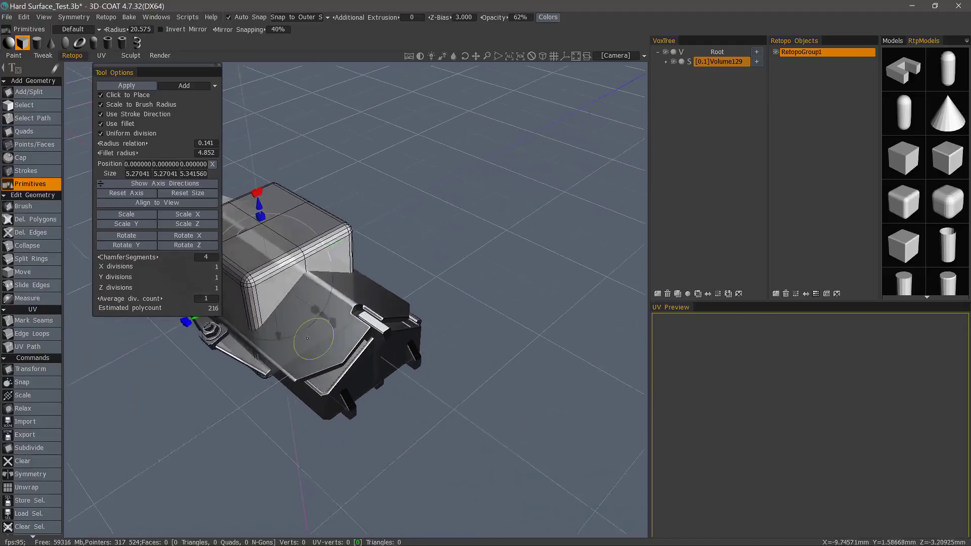
alt+middle_drag(323, 337, 441, 343)
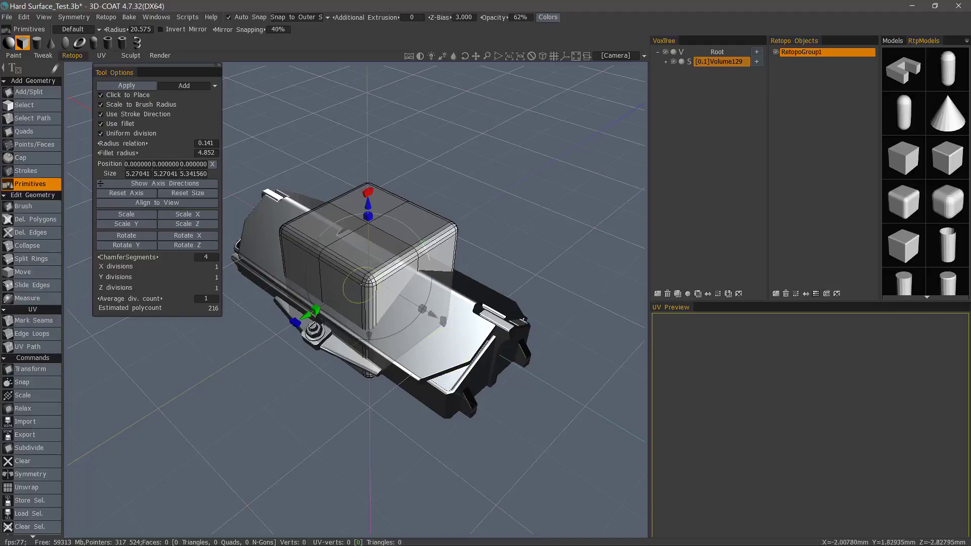
alt+drag(357, 286, 515, 329)
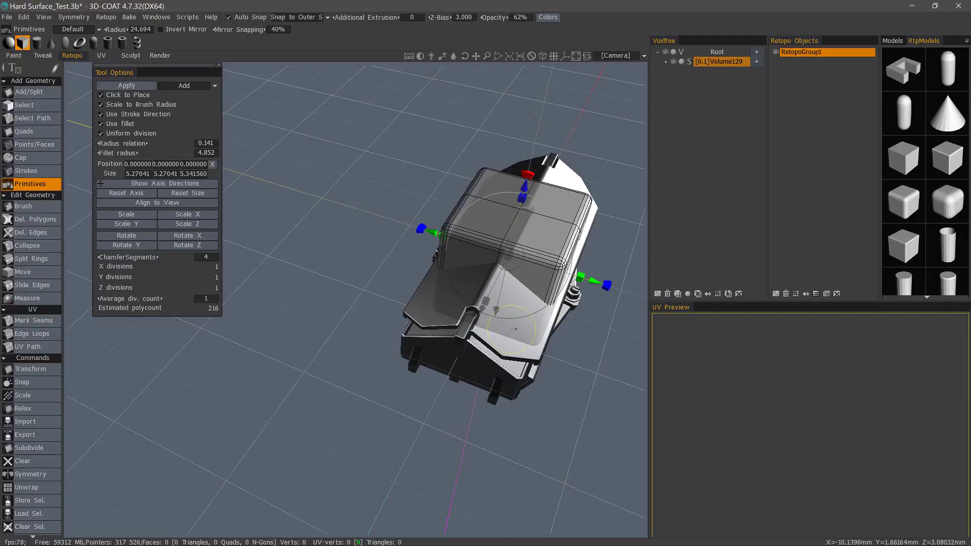
right_drag(515, 329, 520, 330)
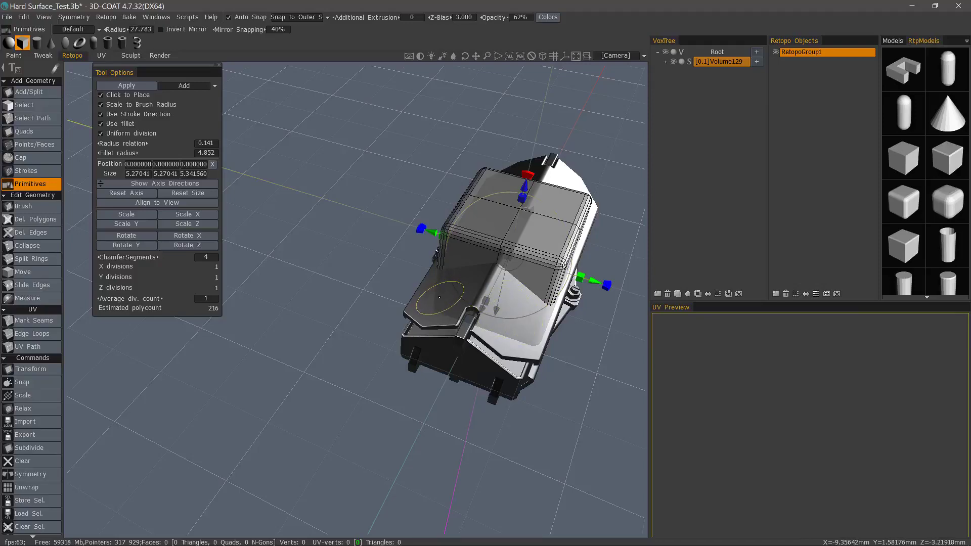
click(443, 298)
Flatten the placed cube to about 0.78 in Y so it sits as a thin block on the sloped surface
drag(334, 257, 356, 248)
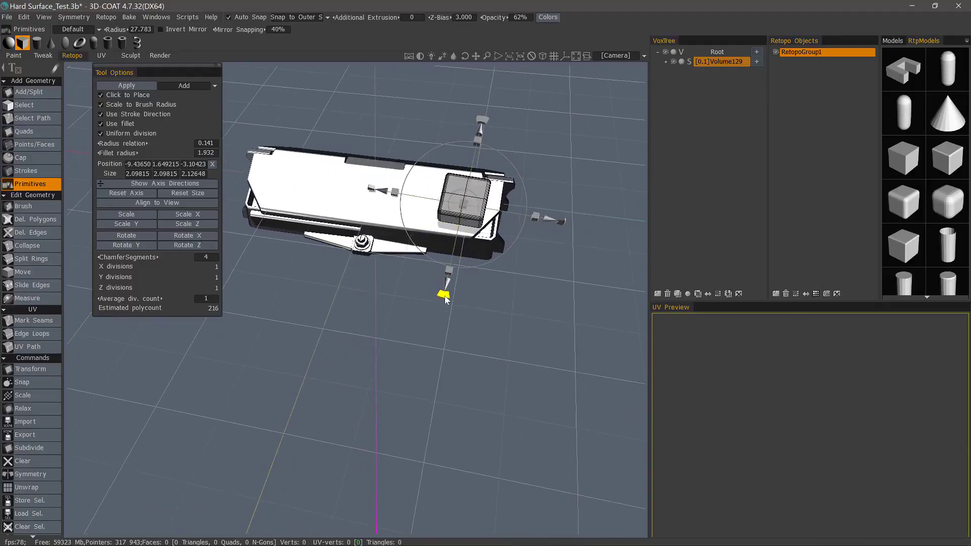
drag(445, 297, 459, 248)
mouse_move(439, 146)
mouse_down()
mouse_move(460, 178)
mouse_move(447, 136)
mouse_up()
alt+drag(452, 153, 445, 245)
alt+middle_drag(445, 245, 539, 274)
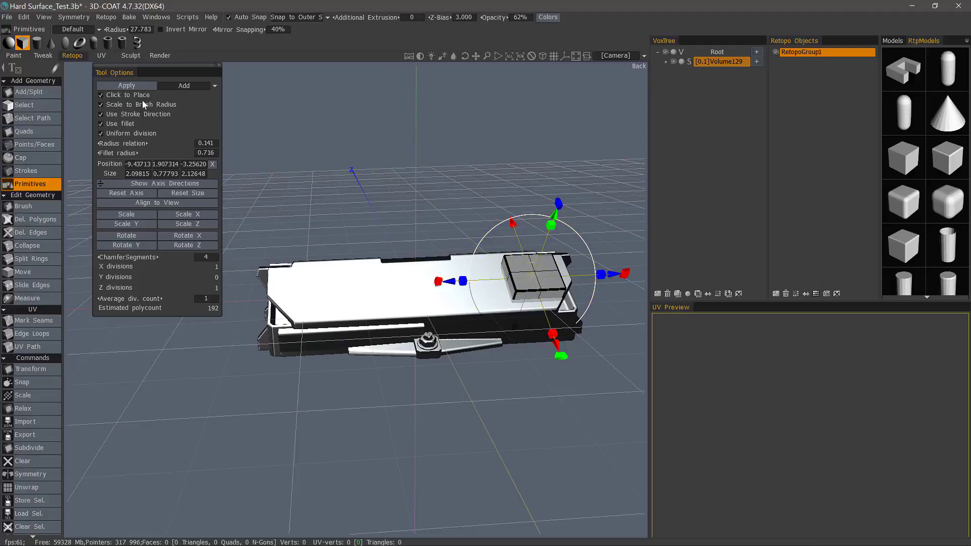
Disable Click to Place for the cube primitive and apply the cube to the retopo mesh
click(104, 95)
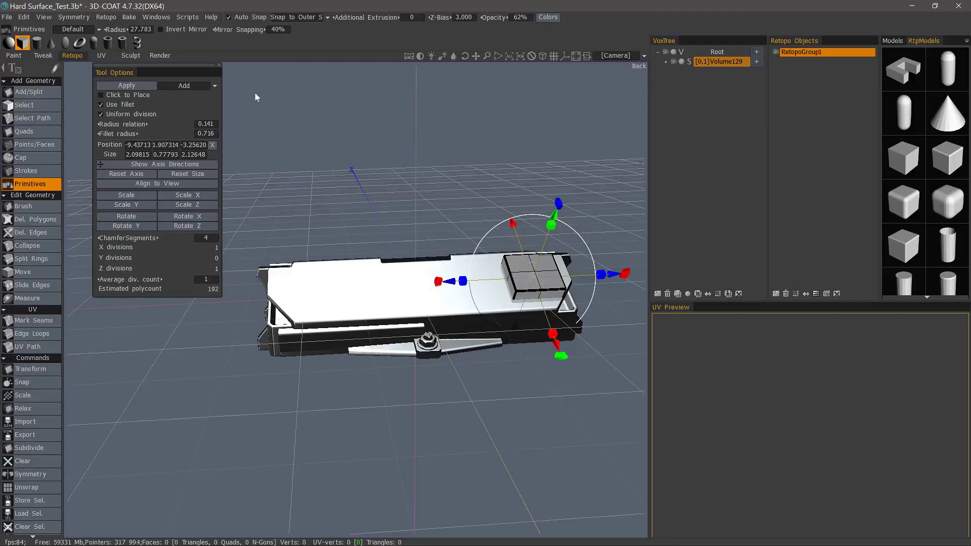
key(Return)
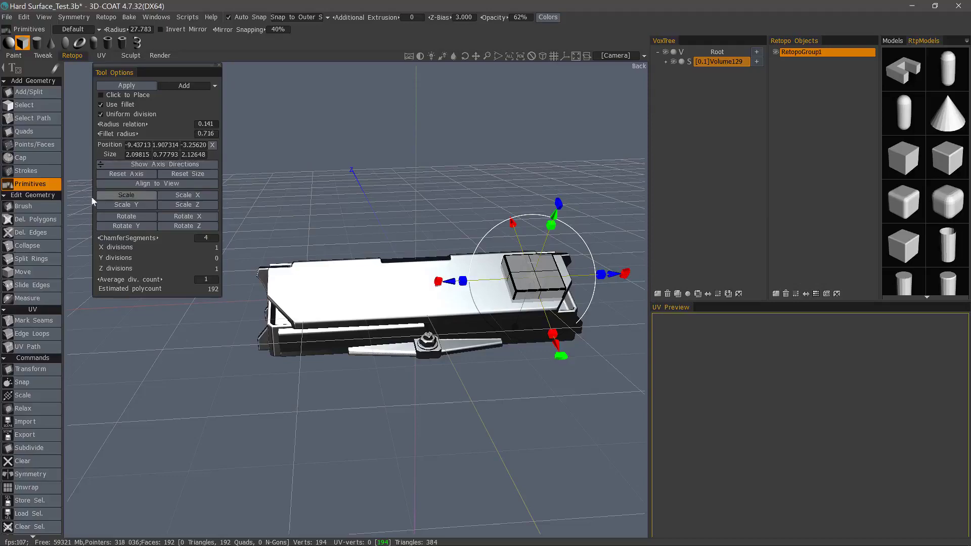
Clear the applied cube's geometry from RetopoGroup1
drag(487, 159, 434, 118)
scroll(435, 117, down, 2)
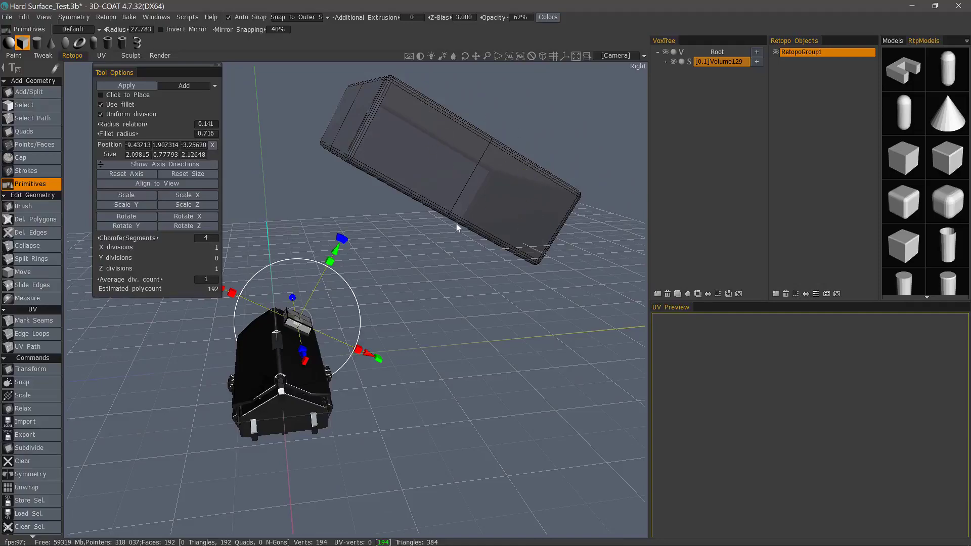
drag(456, 225, 223, 303)
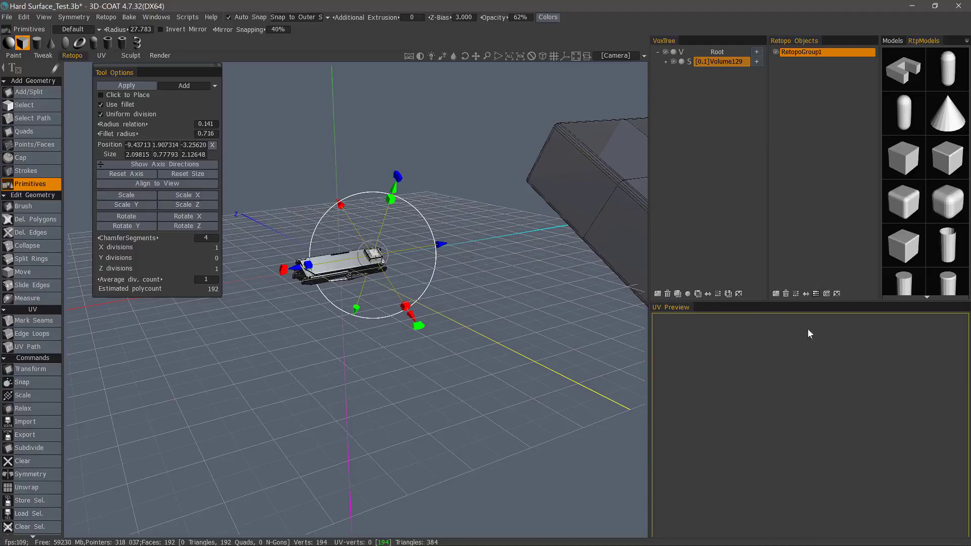
click(837, 293)
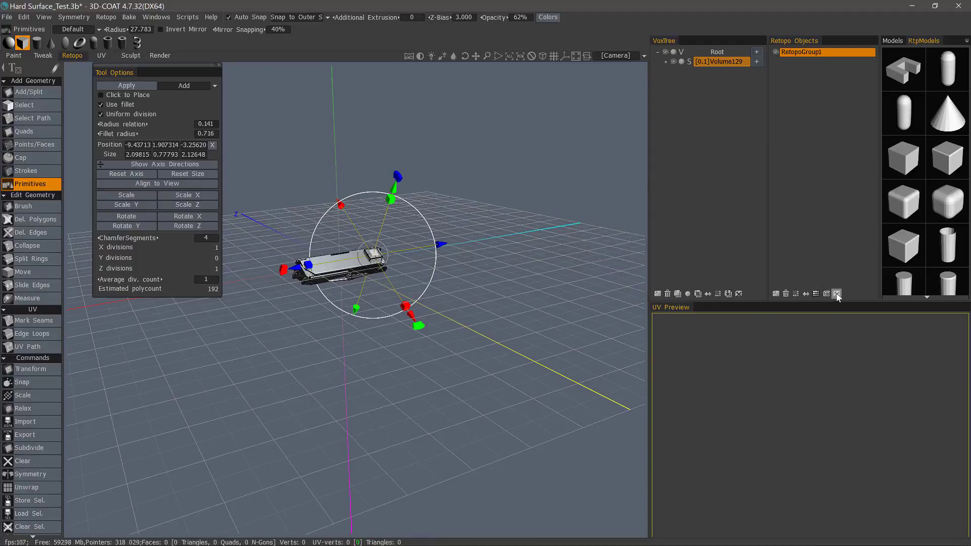
Open Edit Scene Scale in the Sculpt room and set SceneScale to 1
click(130, 55)
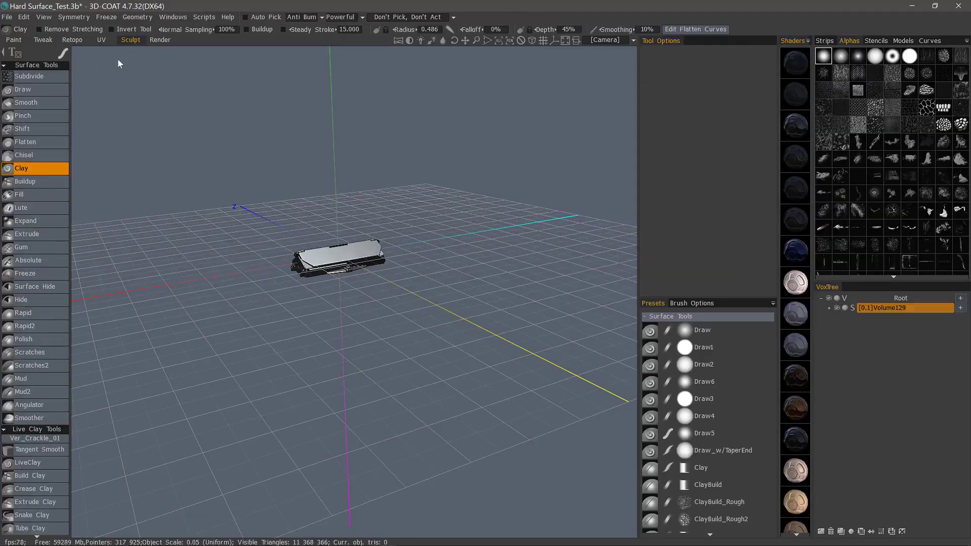
click(141, 15)
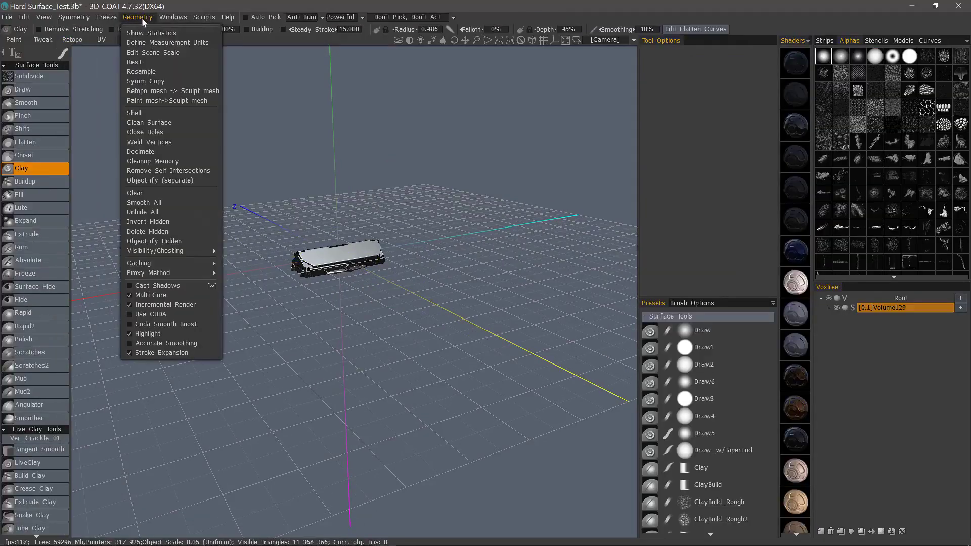
click(169, 53)
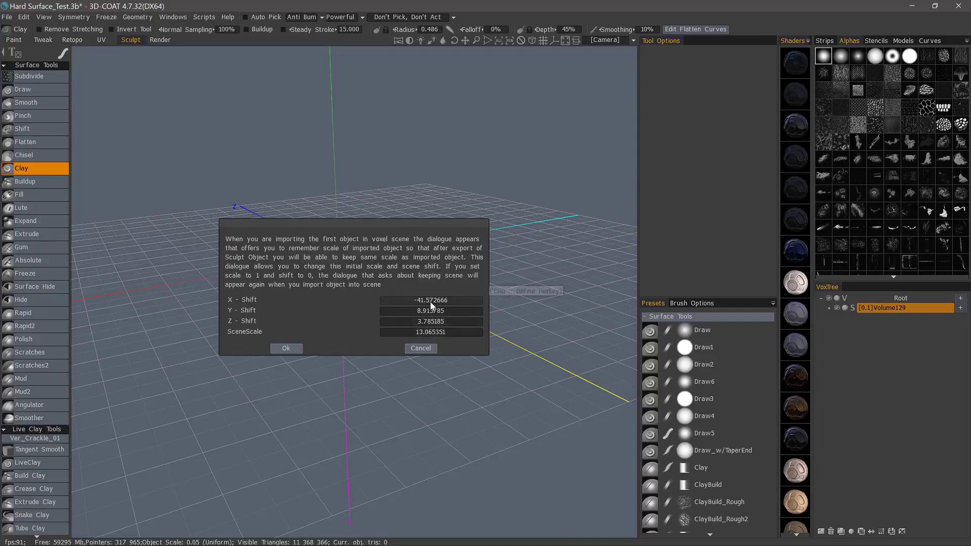
click(429, 332)
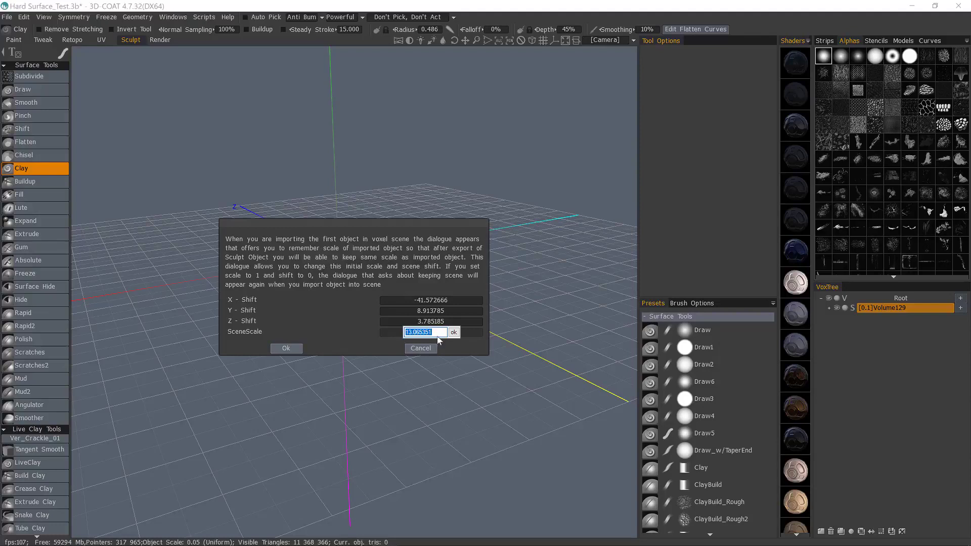
text(1)
click(454, 334)
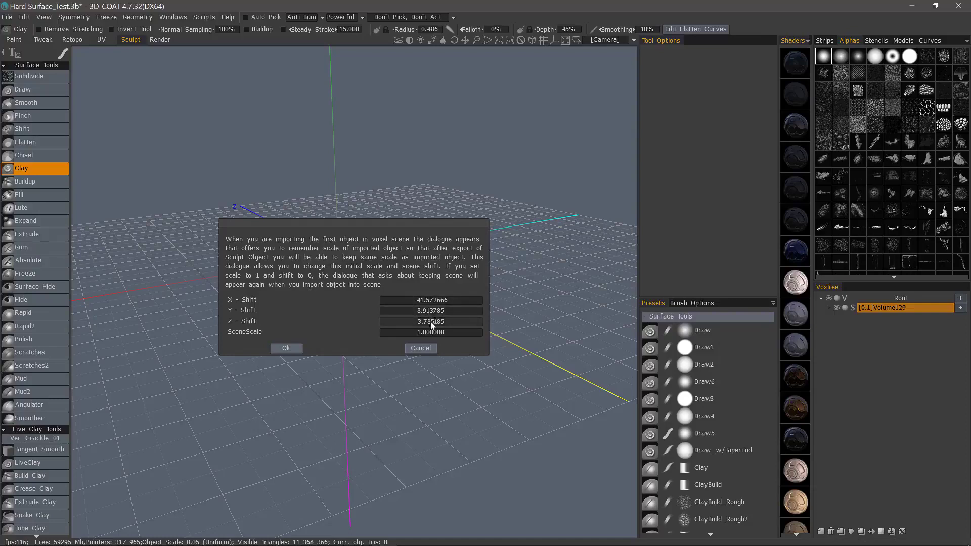
Set the scene's X, Y and Z shifts to 0 and confirm the scene scale settings
click(433, 300)
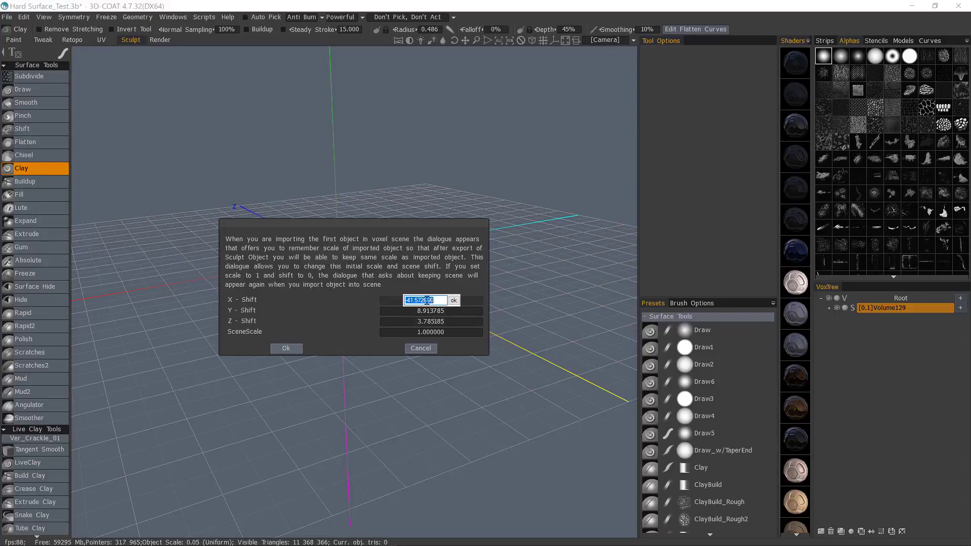
text(0)
key(Tab)
text(0)
key(Tab)
text(0)
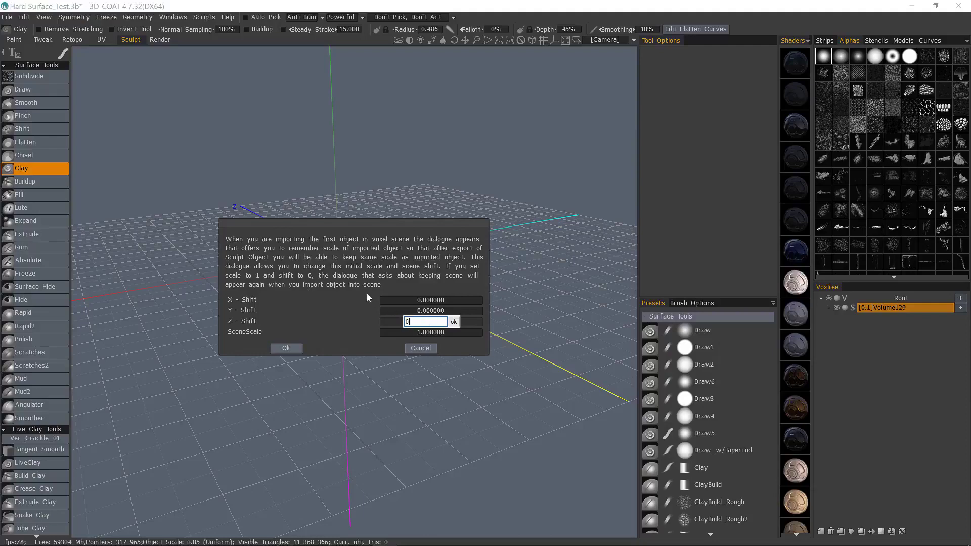
key(Return)
click(294, 348)
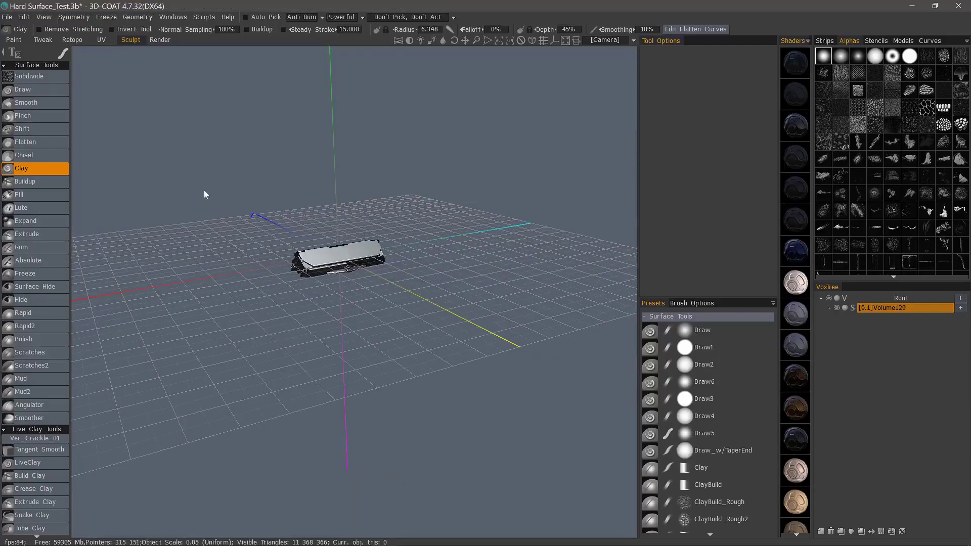
Return to the Retopo room, apply the cube as retopo geometry, and switch to the Brush tool
click(80, 40)
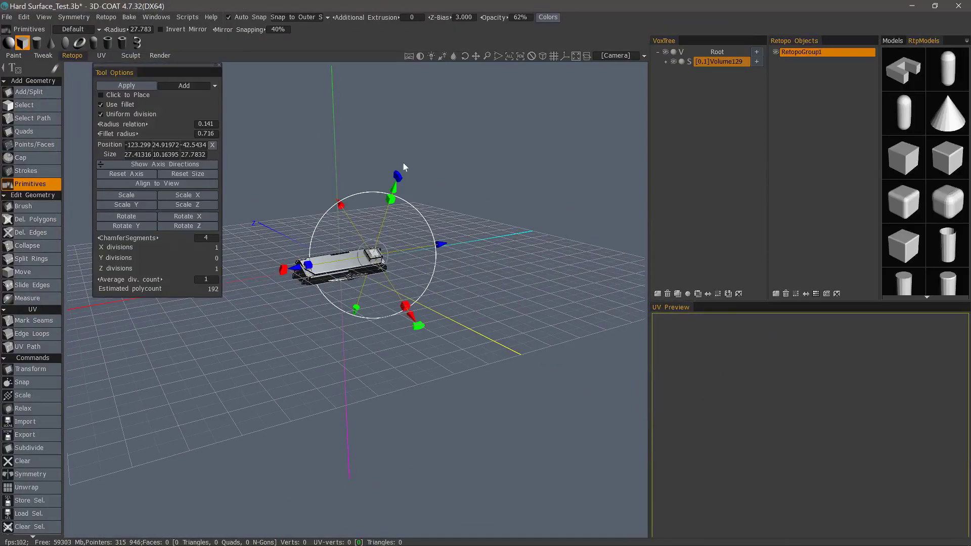
click(127, 85)
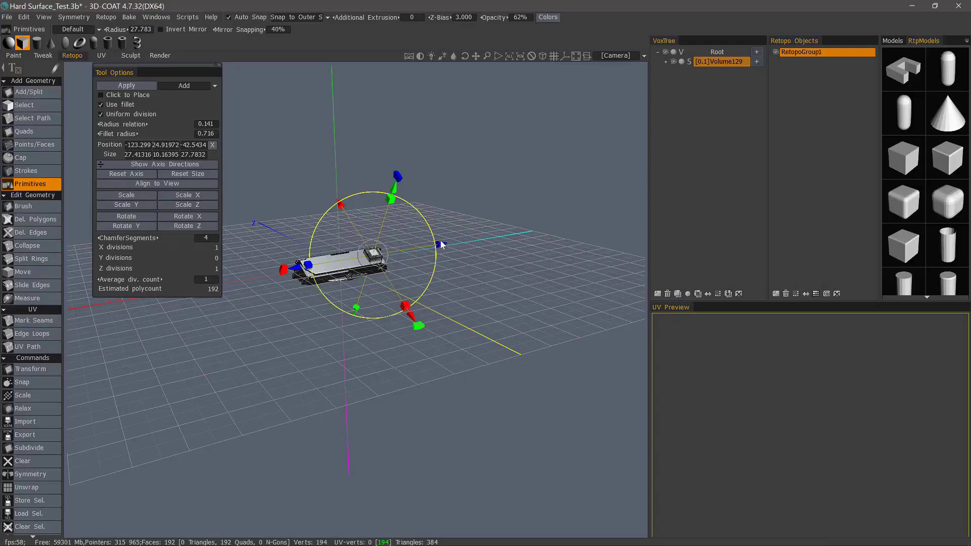
click(35, 206)
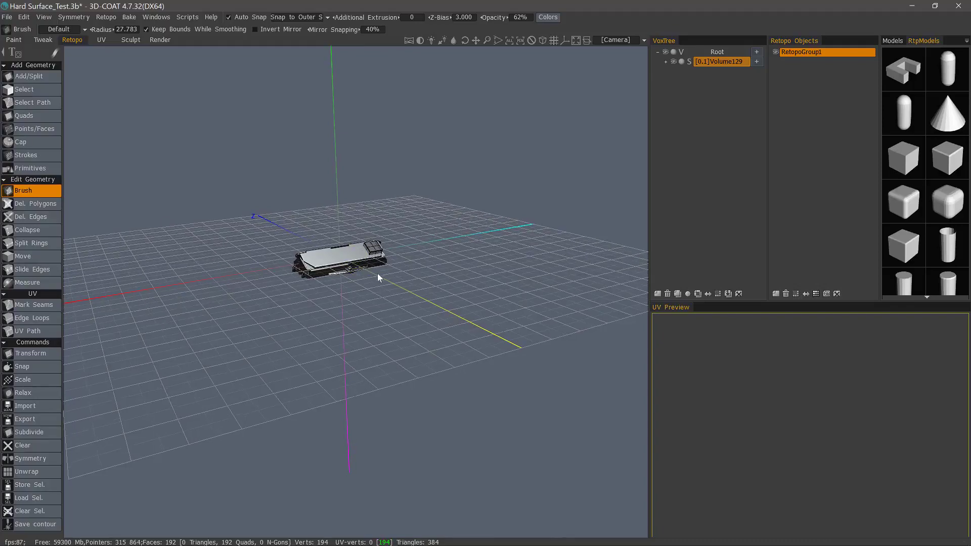
alt+right_drag(377, 276, 526, 281)
alt+middle_drag(437, 244, 416, 294)
alt+right_drag(418, 277, 481, 277)
alt+drag(502, 227, 314, 255)
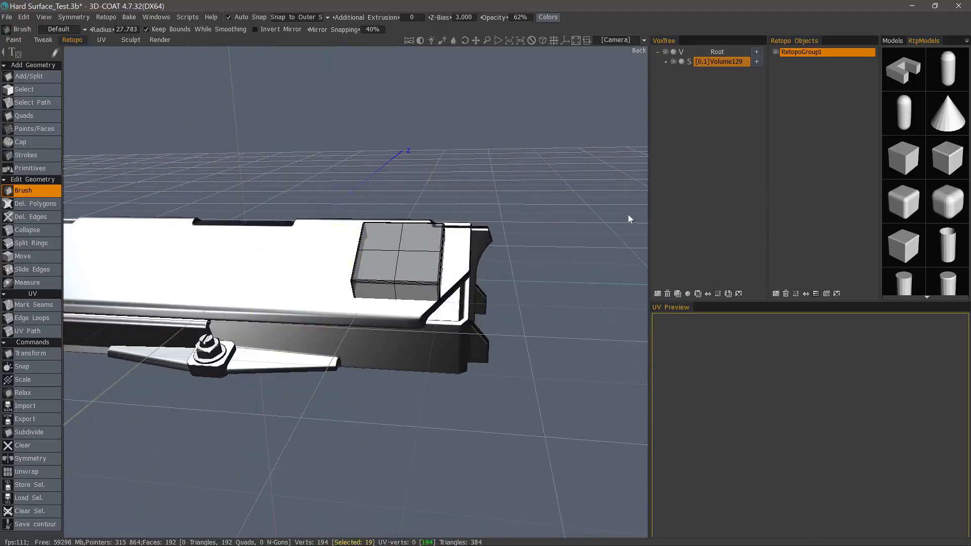
Select all faces of RetopoGroup1 and start Transform with Auto fit in local space enabled
click(816, 294)
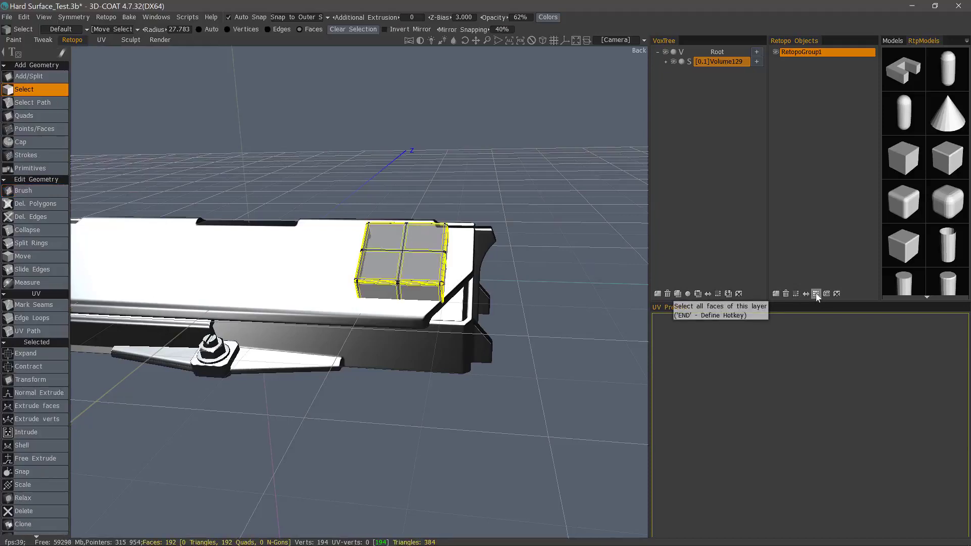
click(30, 379)
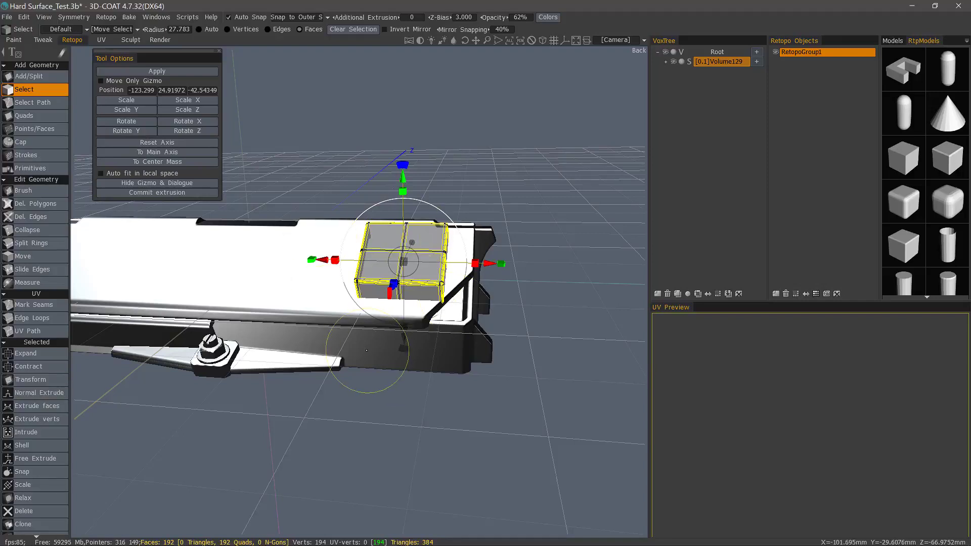
click(126, 174)
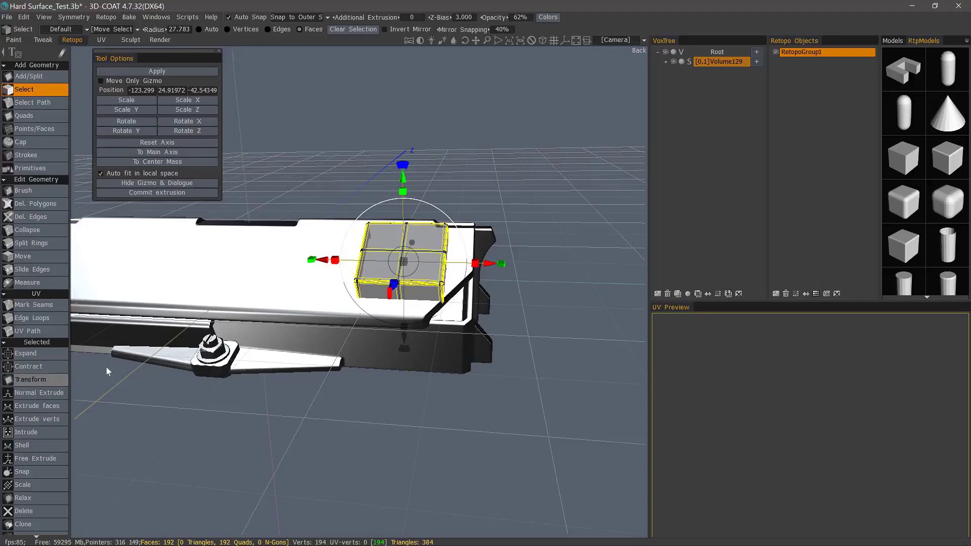
Align the transform gizmo to the block's main axis, then shrink the block and sink it slightly into the sloped surface
alt+drag(210, 281, 118, 321)
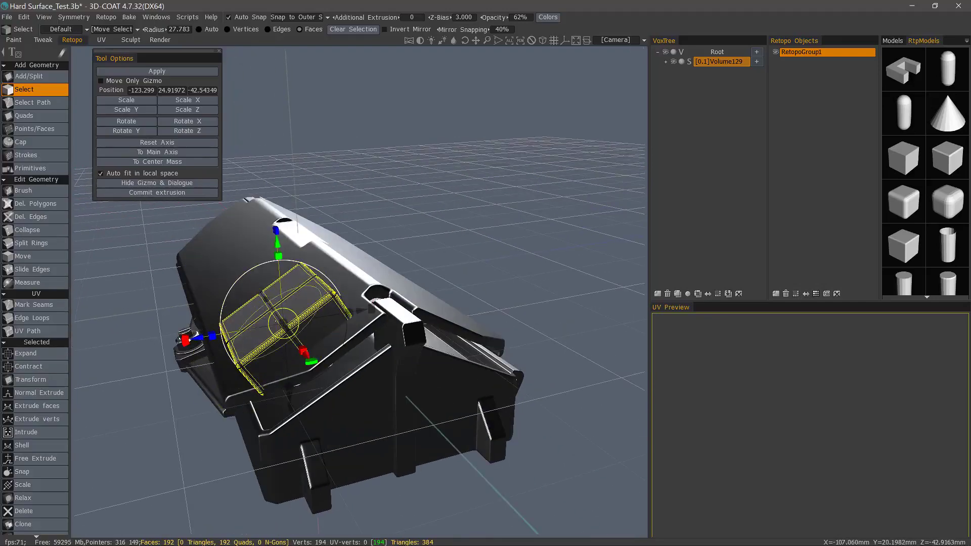
alt+middle_drag(158, 356, 184, 358)
alt+right_drag(184, 358, 188, 353)
alt+drag(189, 353, 213, 392)
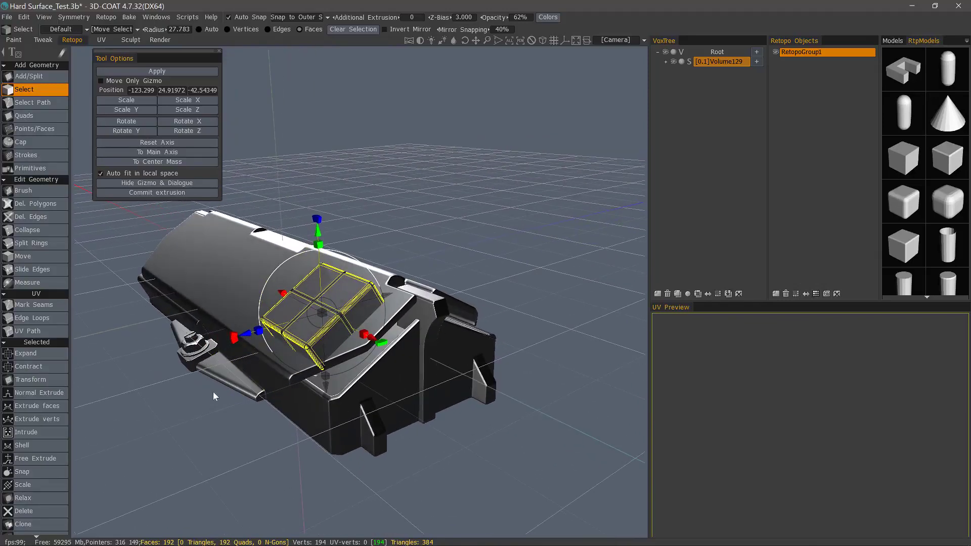
click(152, 153)
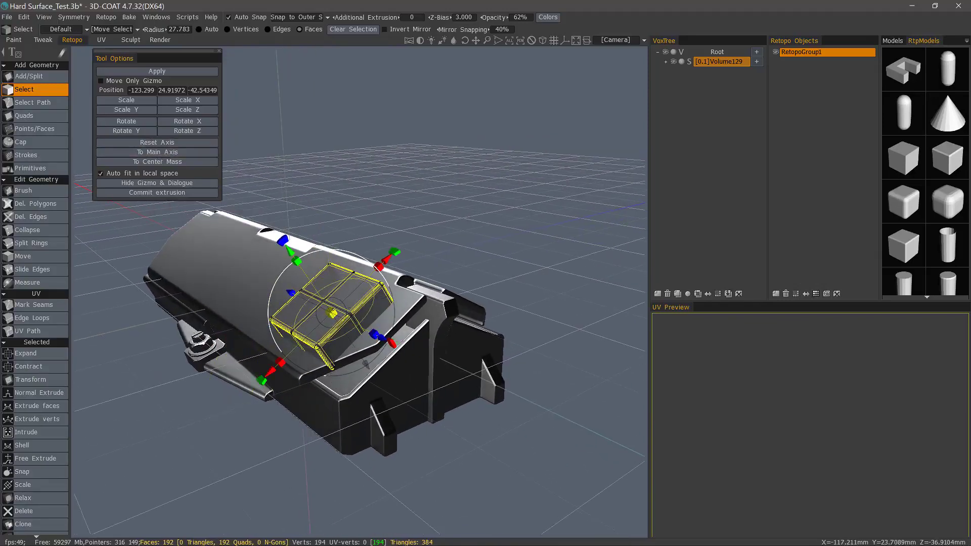
drag(332, 313, 400, 248)
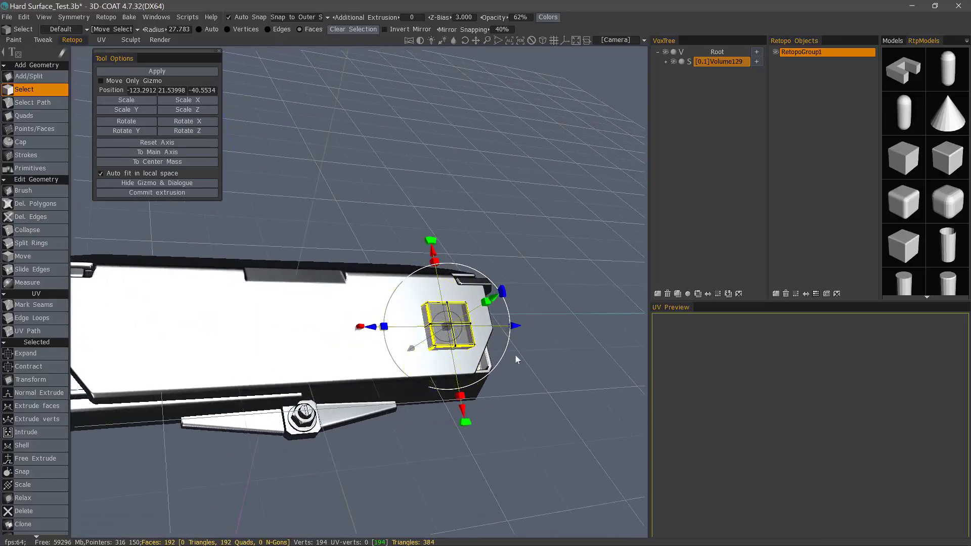
alt+drag(535, 364, 533, 333)
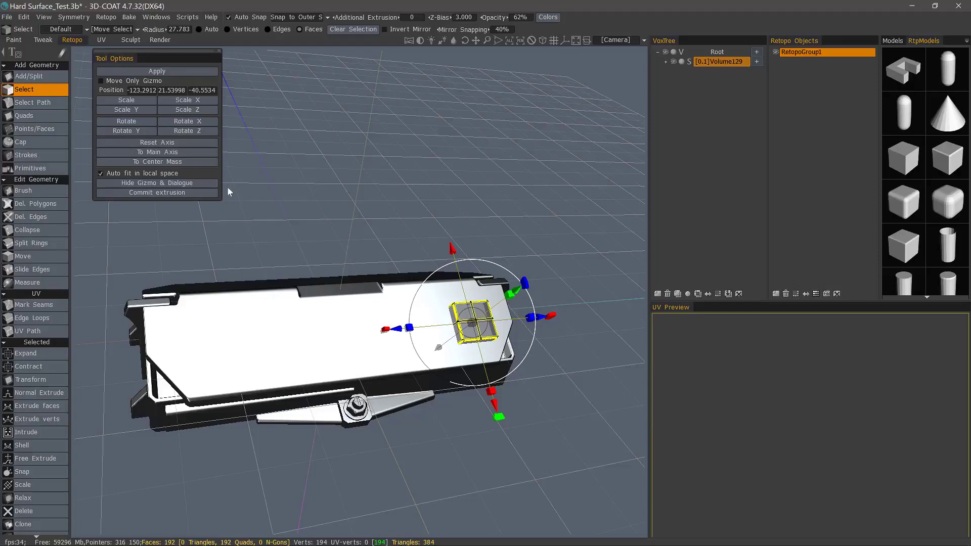
Add a new volume in the Sculpt room and convert the retopo mesh to a sculpt mesh in it
click(131, 39)
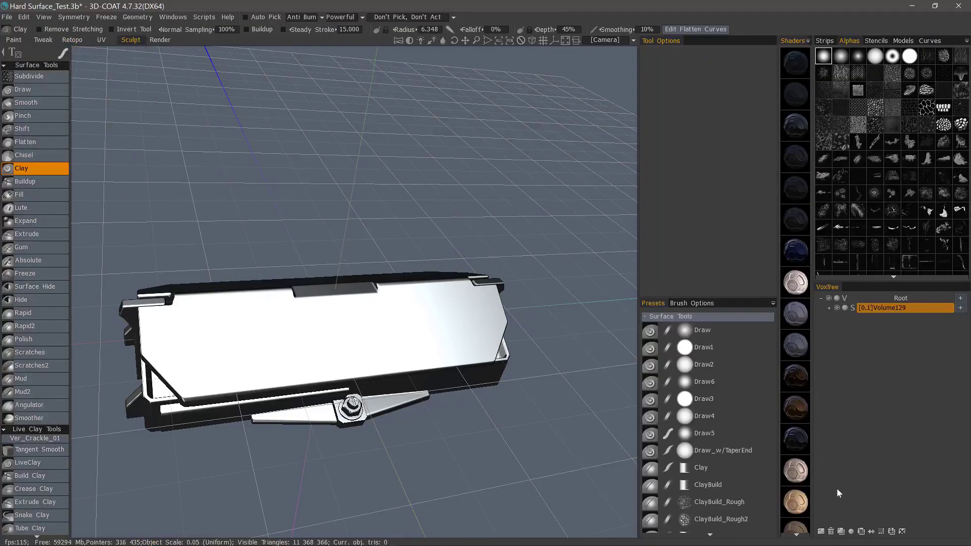
click(821, 532)
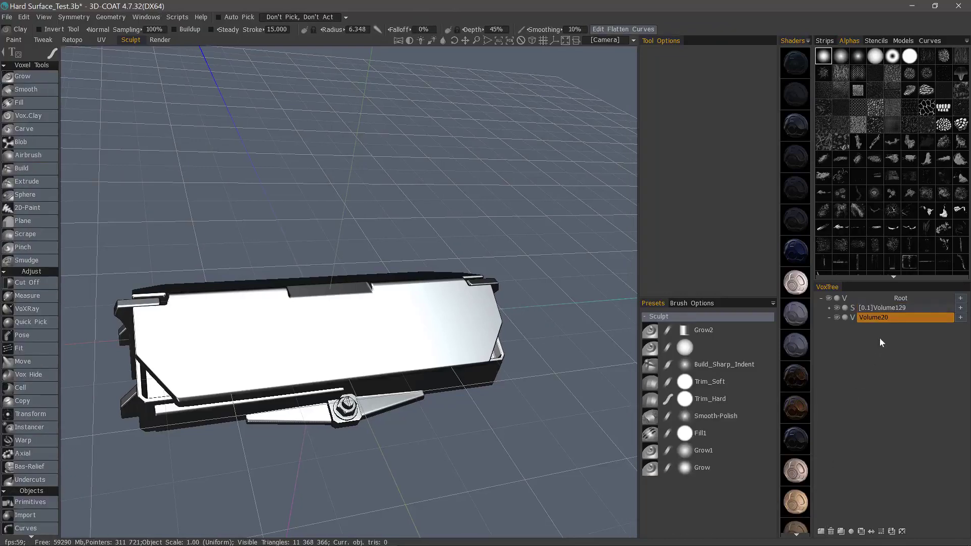
click(111, 17)
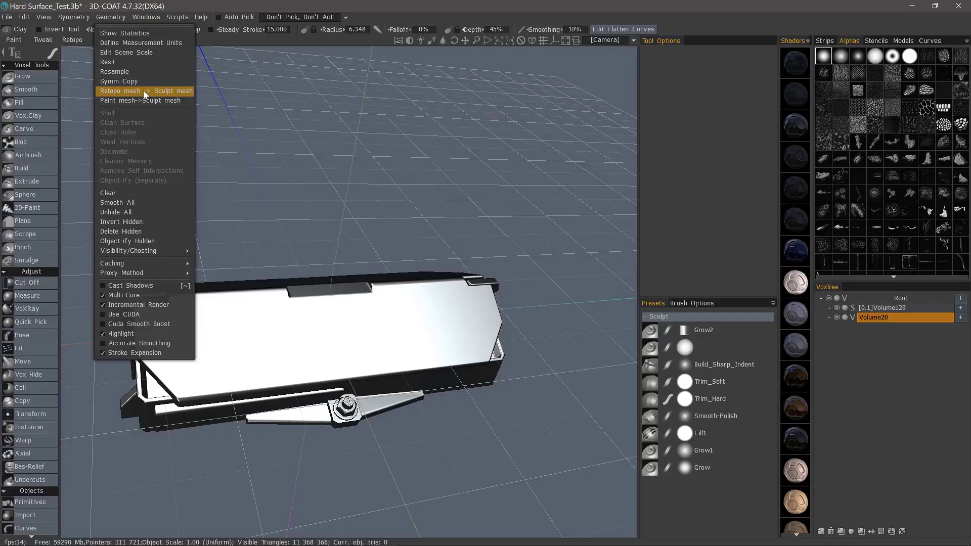
key(End)
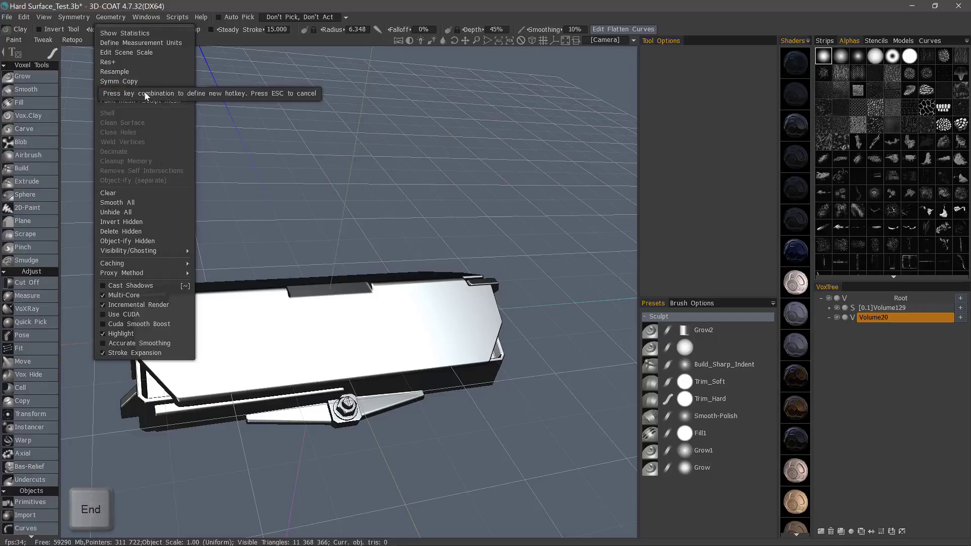
key(Escape)
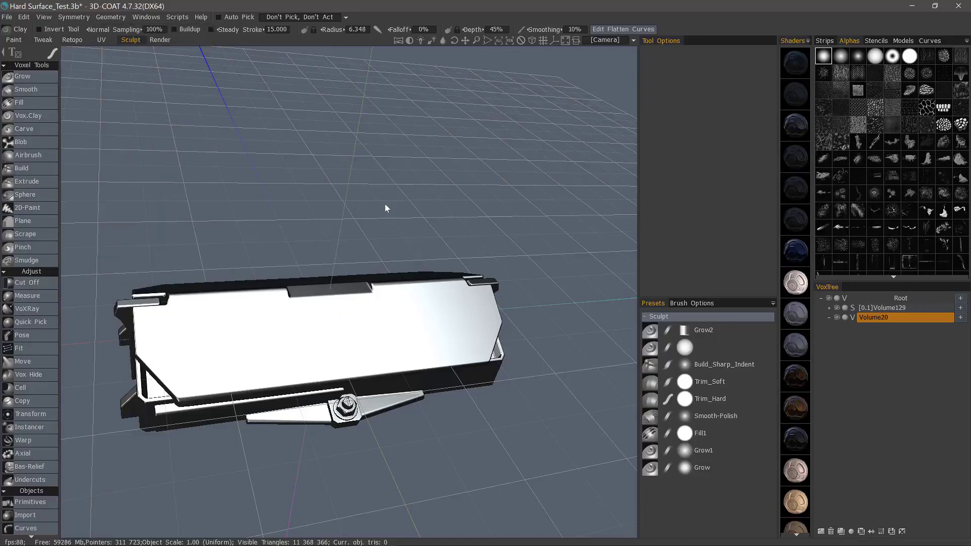
key(End)
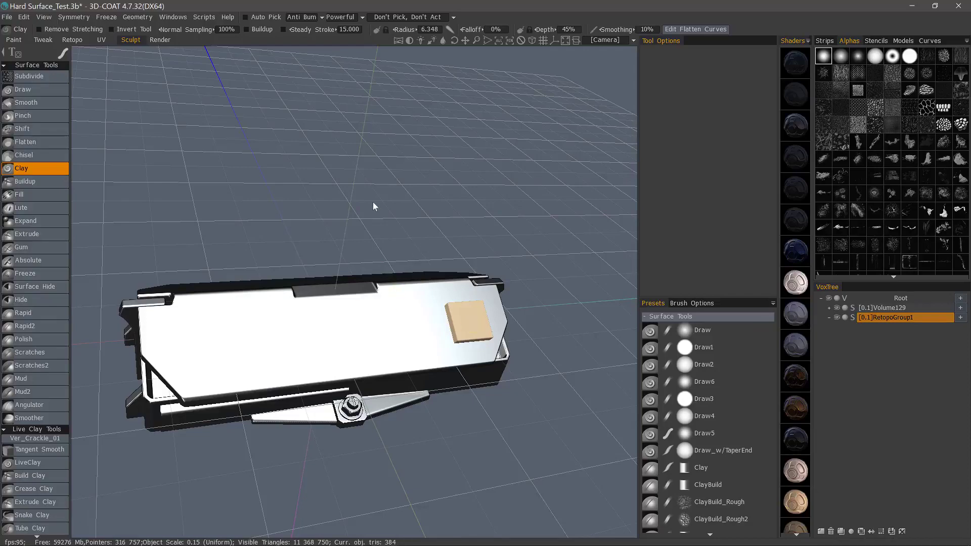
Turn on the wireframe display to examine the converted block's topology on the model
middle_drag(408, 220, 407, 220)
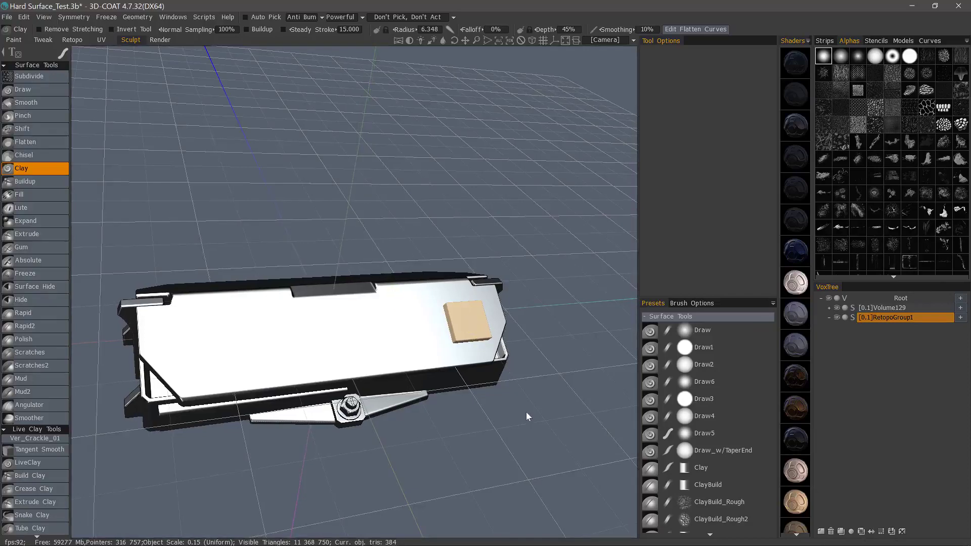
click(40, 15)
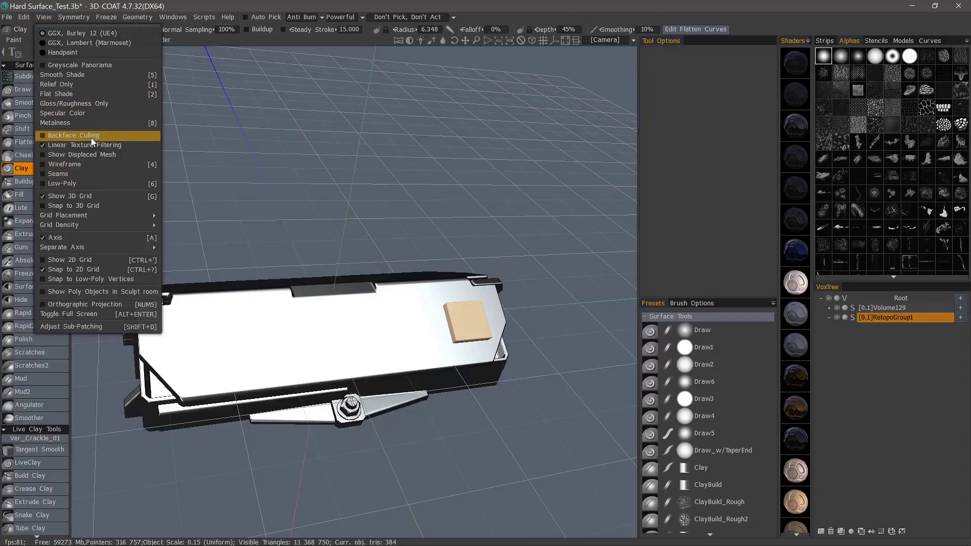
click(76, 164)
click(230, 151)
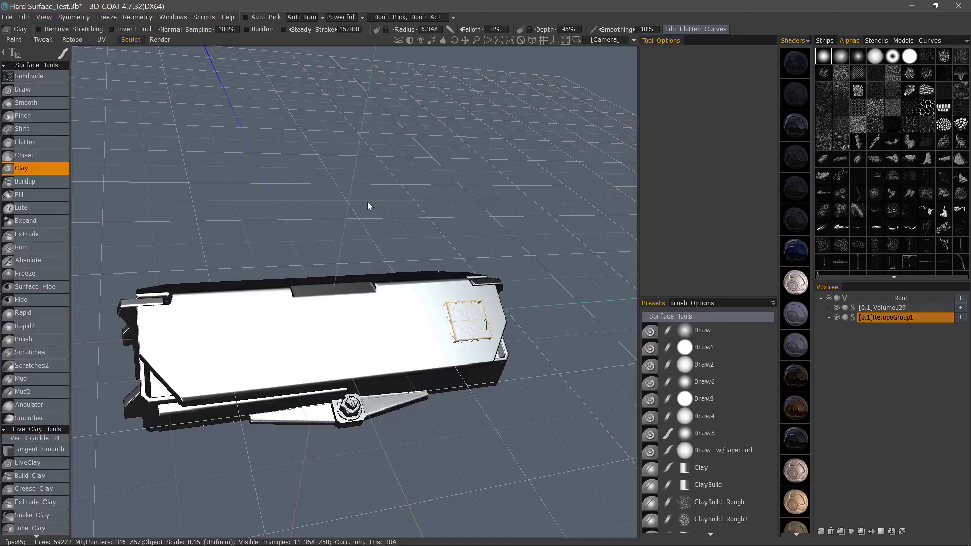
drag(383, 244, 393, 272)
alt+drag(417, 311, 417, 308)
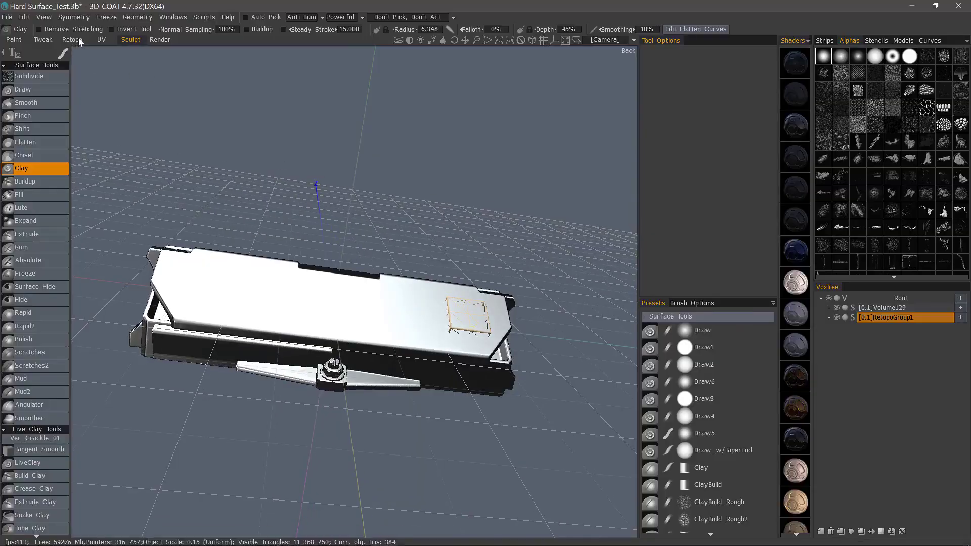
Duplicate the RetopoGroup1 volume, hide the copy, and select the original RetopoGroup1 volume
scroll(369, 232, up, 10)
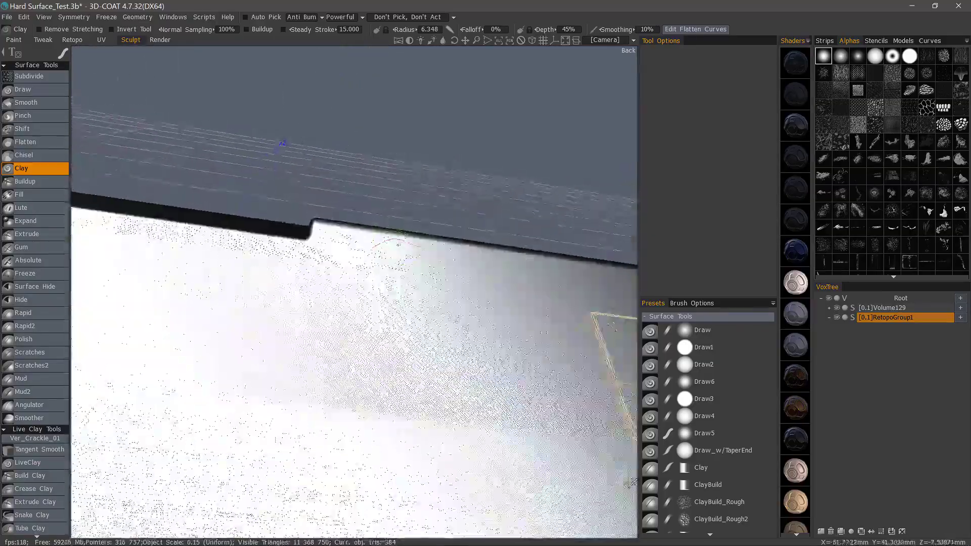
scroll(398, 245, down, 8)
drag(484, 236, 399, 187)
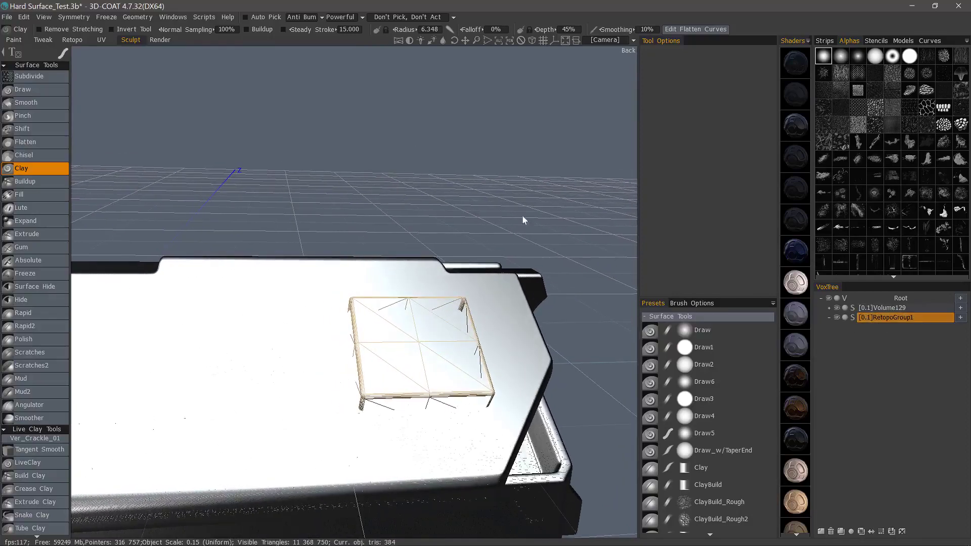
drag(359, 192, 350, 209)
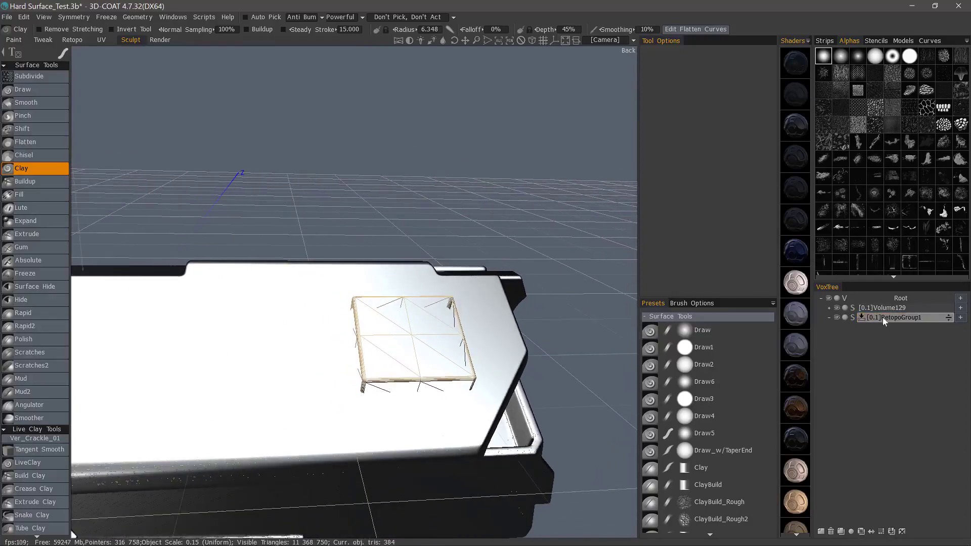
click(841, 532)
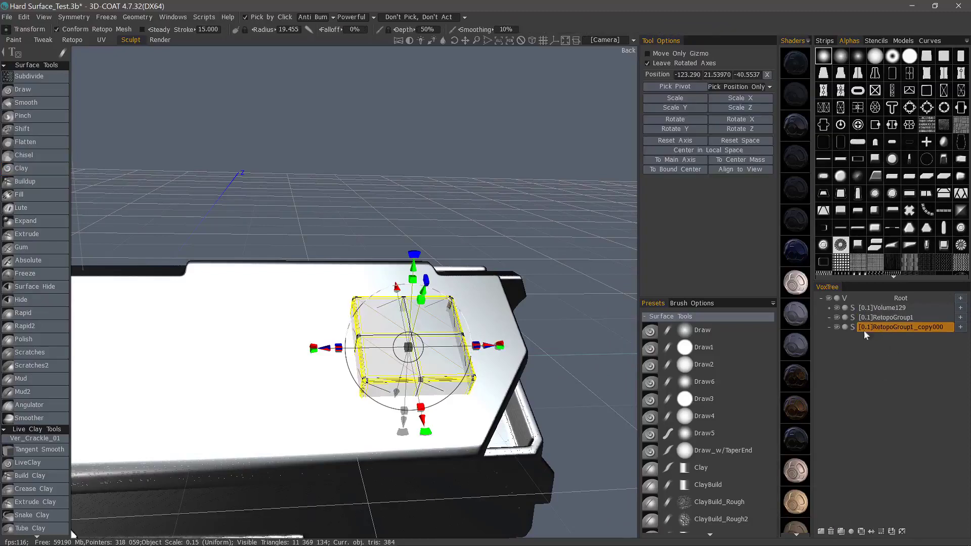
click(837, 327)
click(892, 319)
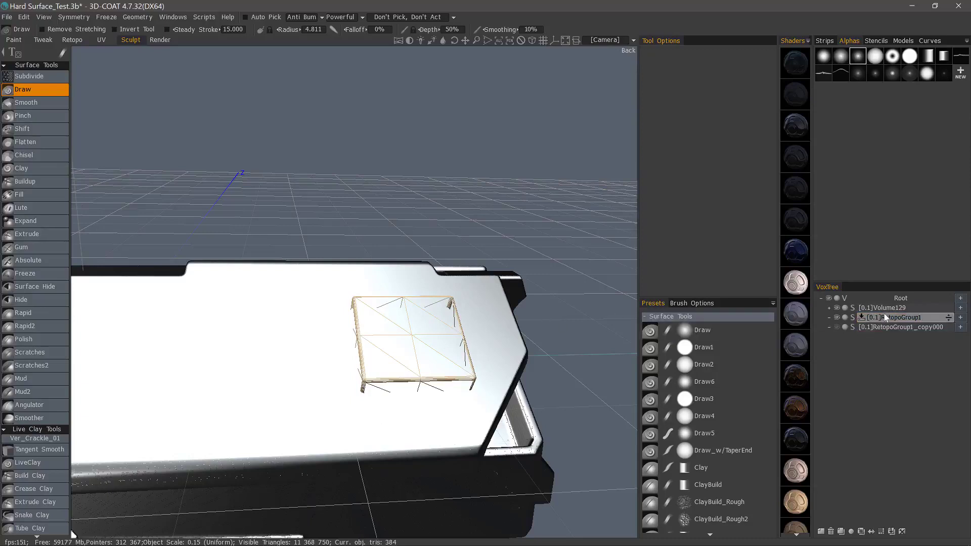
click(885, 317)
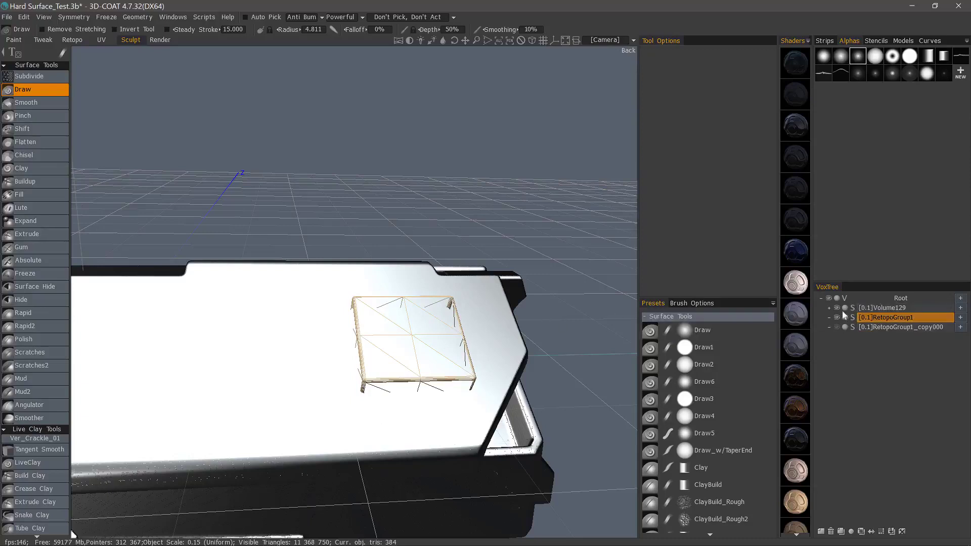
Subtract the RetopoGroup1 volume from Volume129_copy000 to cut a square recess into the sloped panel
click(828, 308)
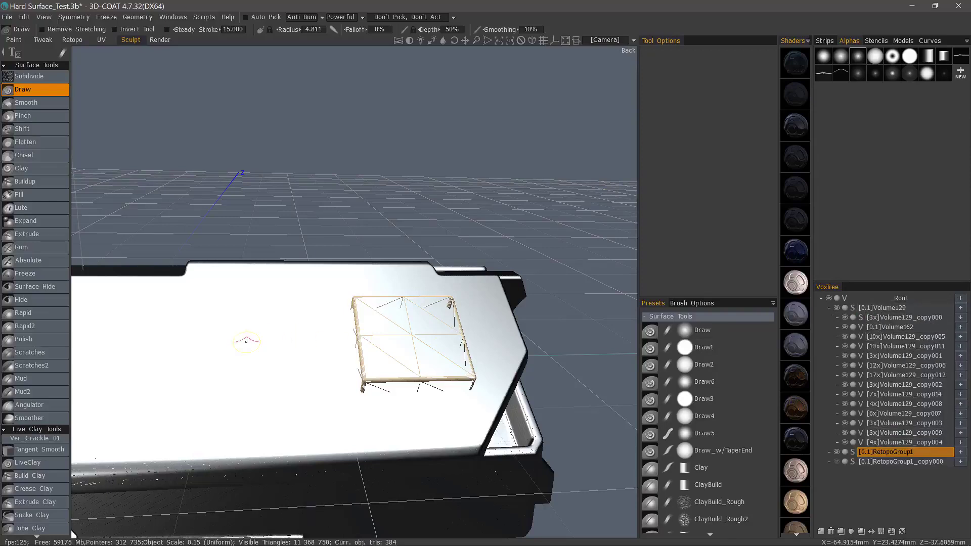
key(h)
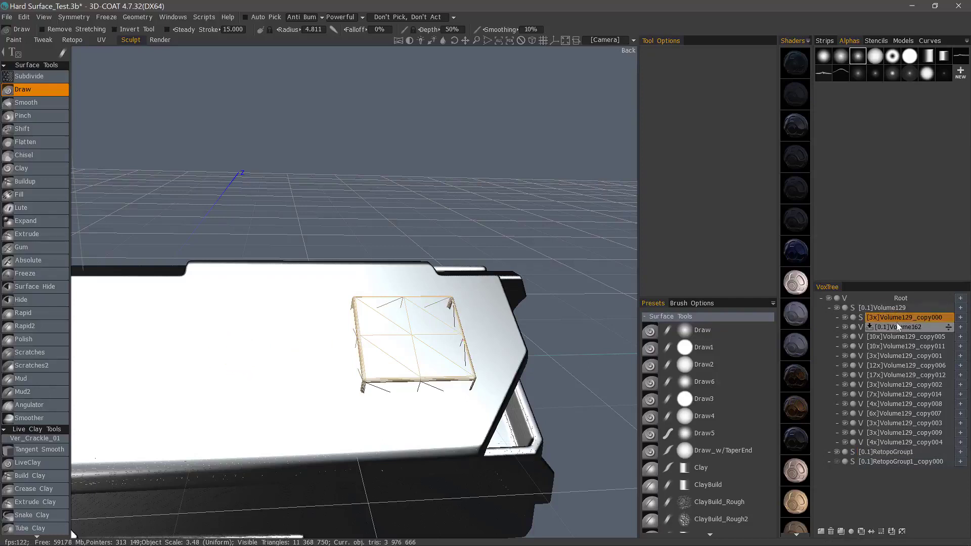
click(899, 453)
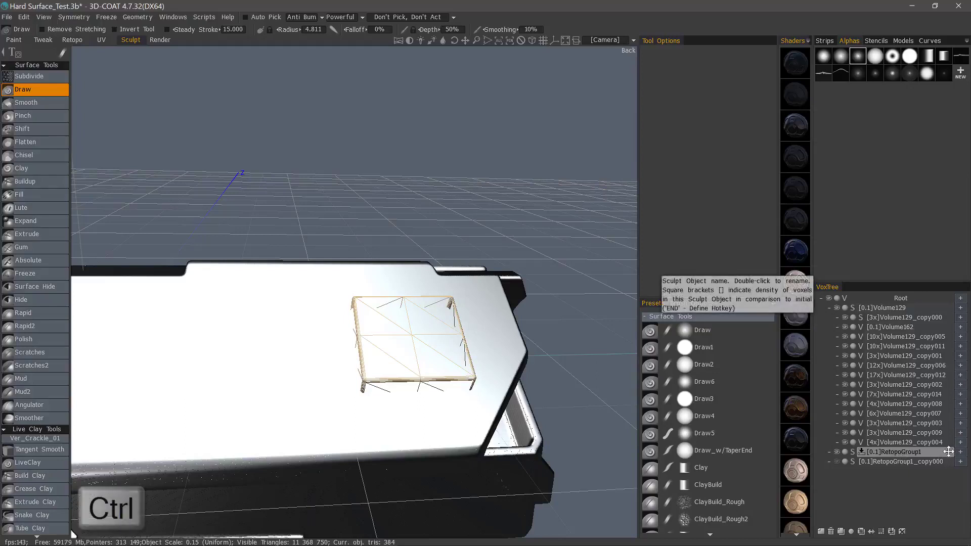
ctrl+drag(950, 451, 944, 317)
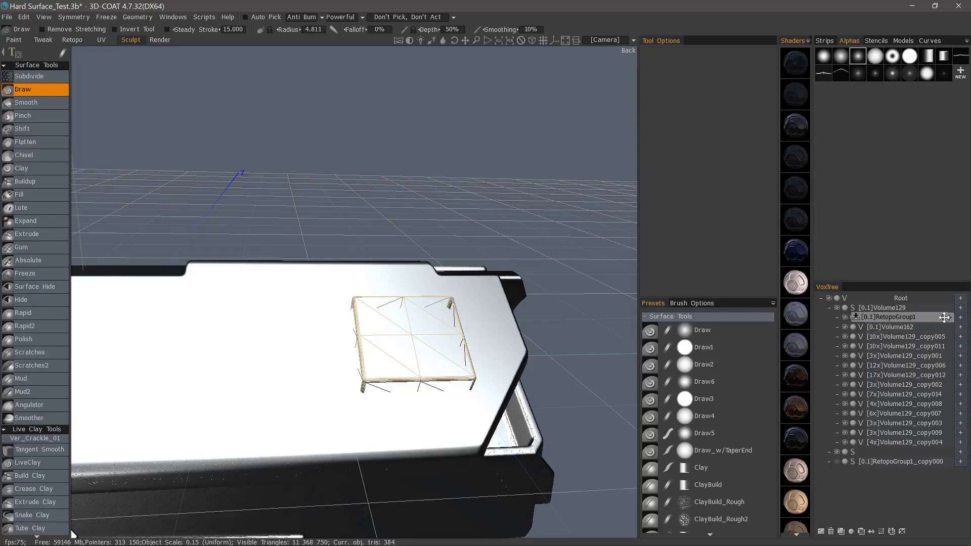
ctrl+drag(941, 318, 942, 318)
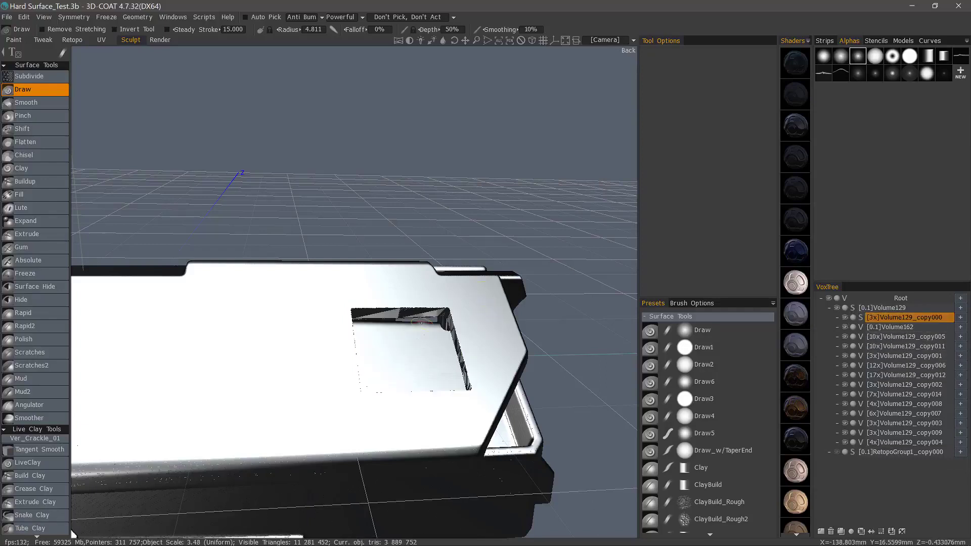
middle_drag(405, 350, 304, 324)
Unhide the RetopoGroup1_copy000 volume and make it the active volume
click(829, 308)
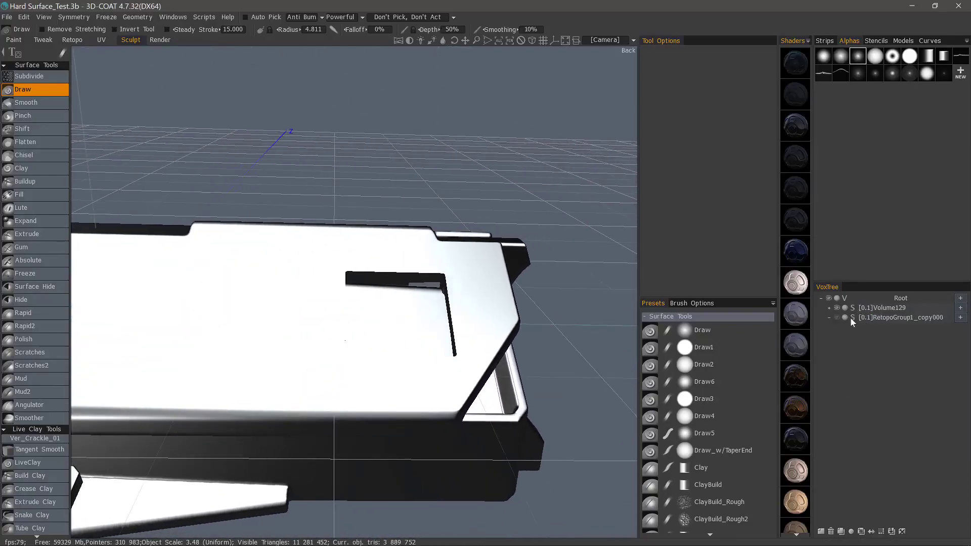
click(836, 317)
click(872, 317)
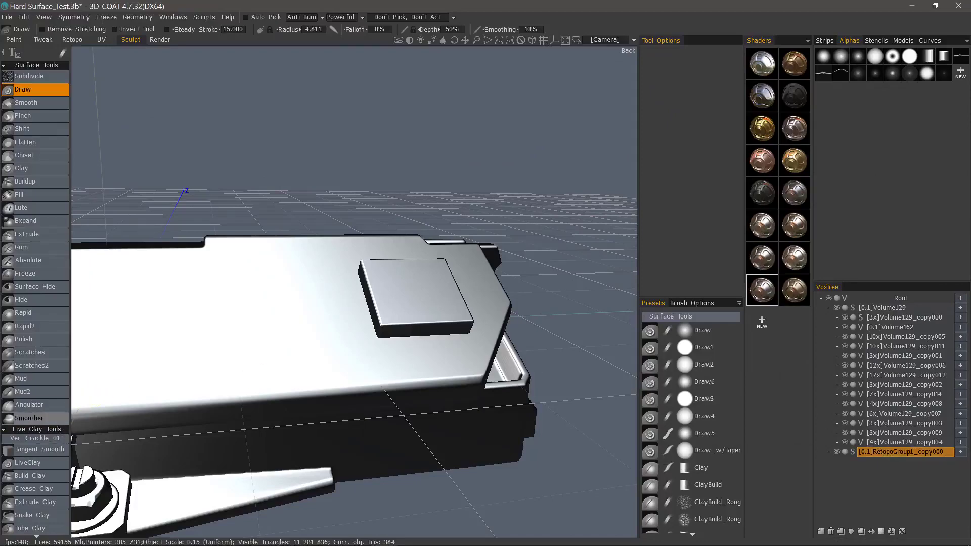
Start Transform with Conform Retopo Mesh enabled and pick the block copy in the recess as its target
key(space)
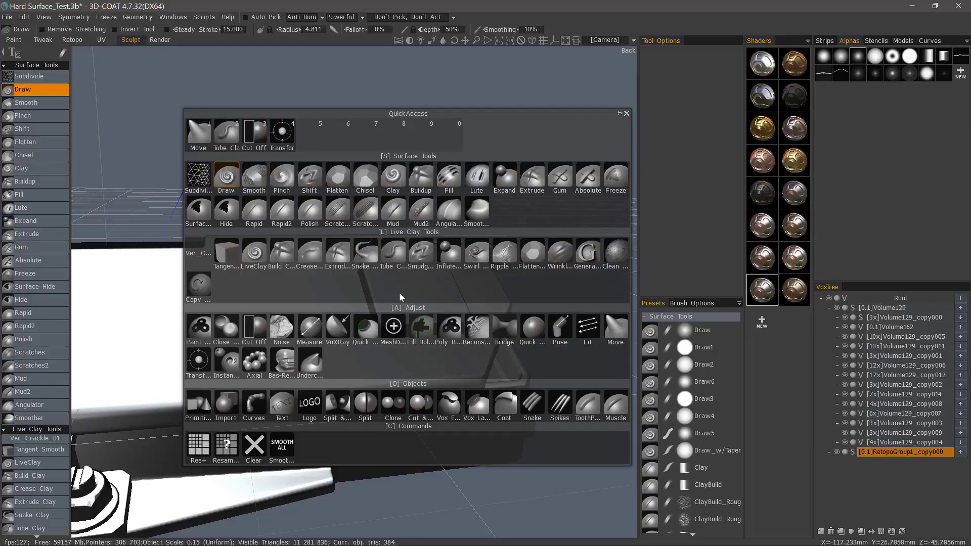
click(197, 358)
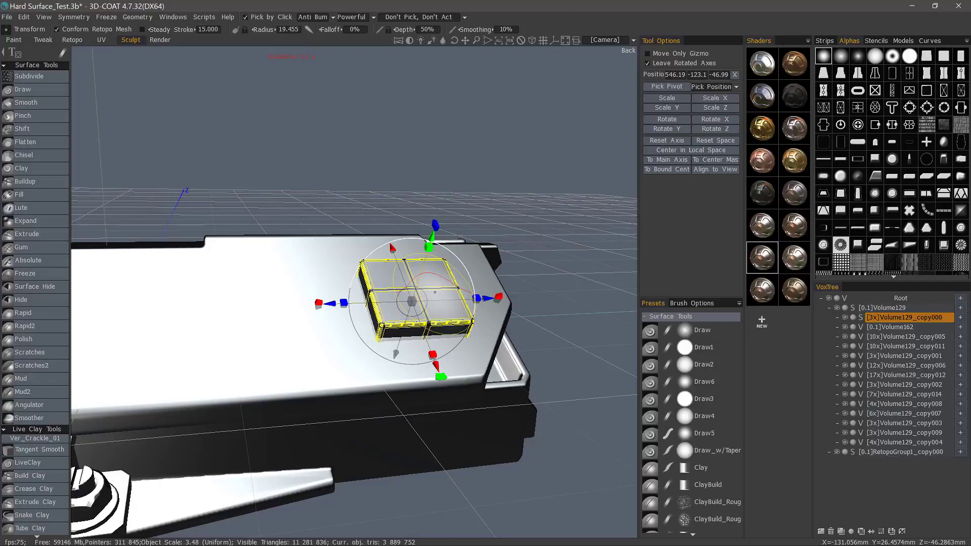
right_drag(405, 300, 375, 300)
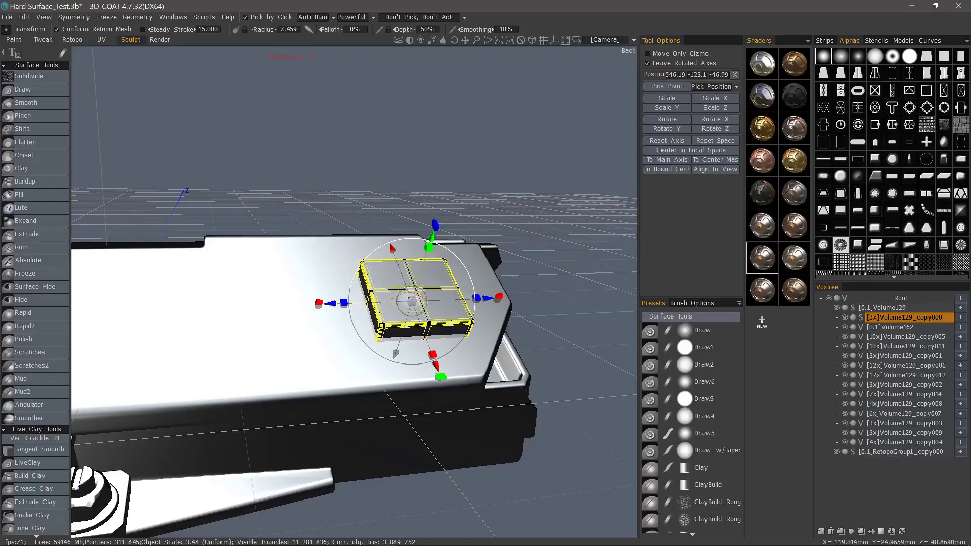
middle_drag(404, 294, 425, 302)
key(h)
drag(429, 301, 428, 303)
middle_drag(253, 237, 188, 94)
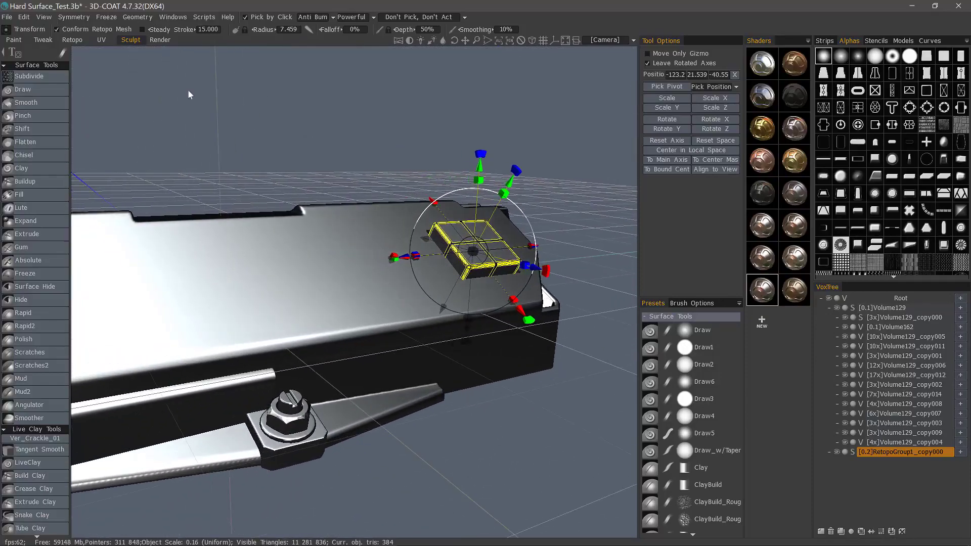
Turn off Conform Retopo Mesh and align the transform gizmo to the block's main axis
click(56, 29)
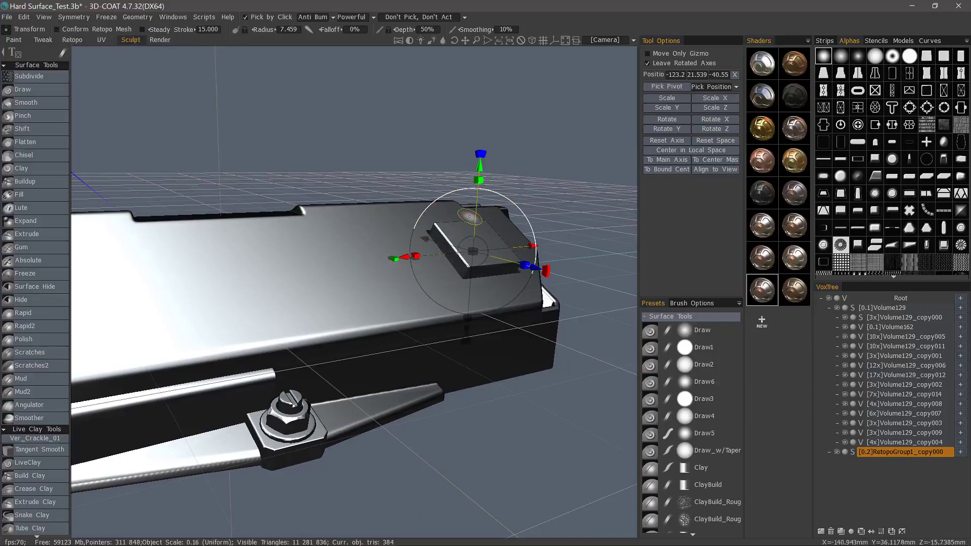
click(666, 160)
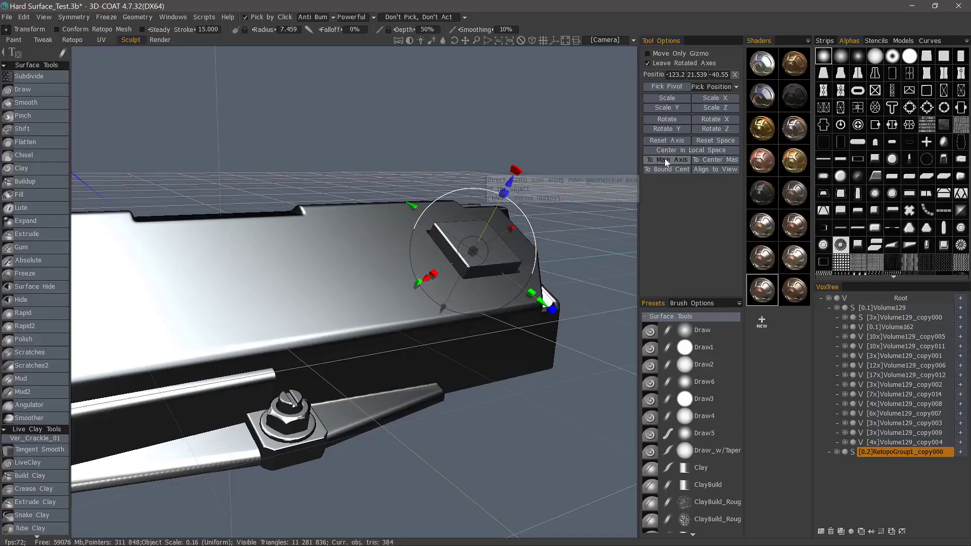
alt+drag(385, 202, 339, 241)
shift+drag(422, 223, 457, 227)
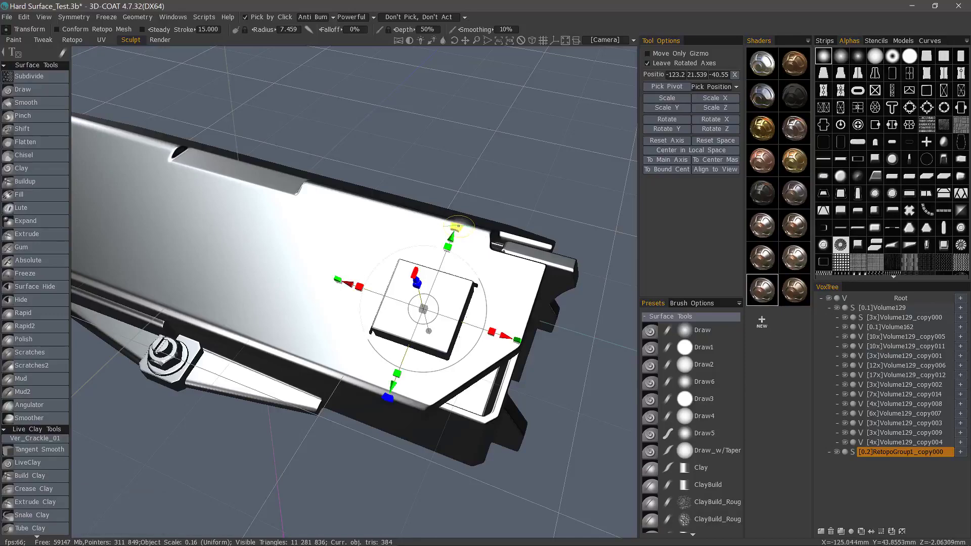
alt+drag(369, 338, 387, 175)
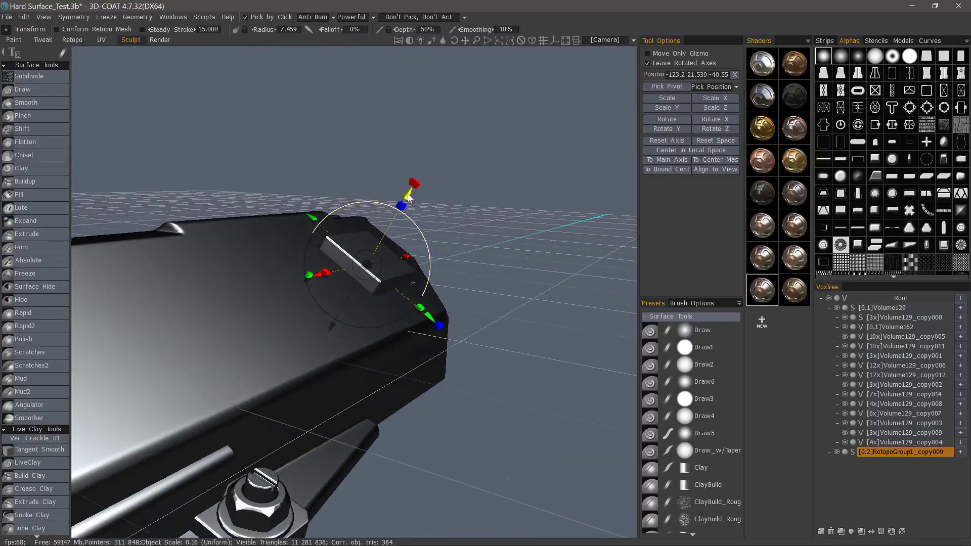
Turn Conform Retopo Mesh back on and sink the block slightly deeper into the panel along its own axis
click(66, 29)
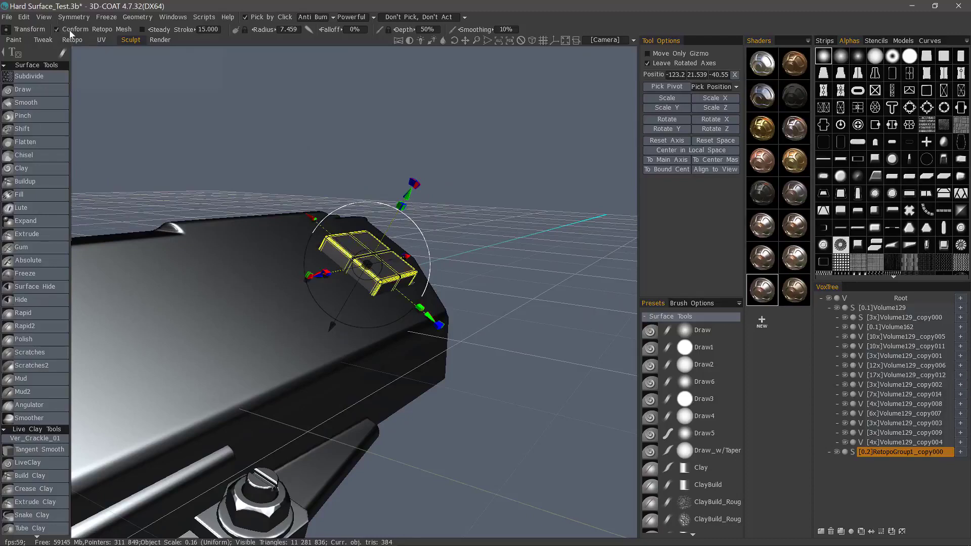
drag(403, 201, 404, 204)
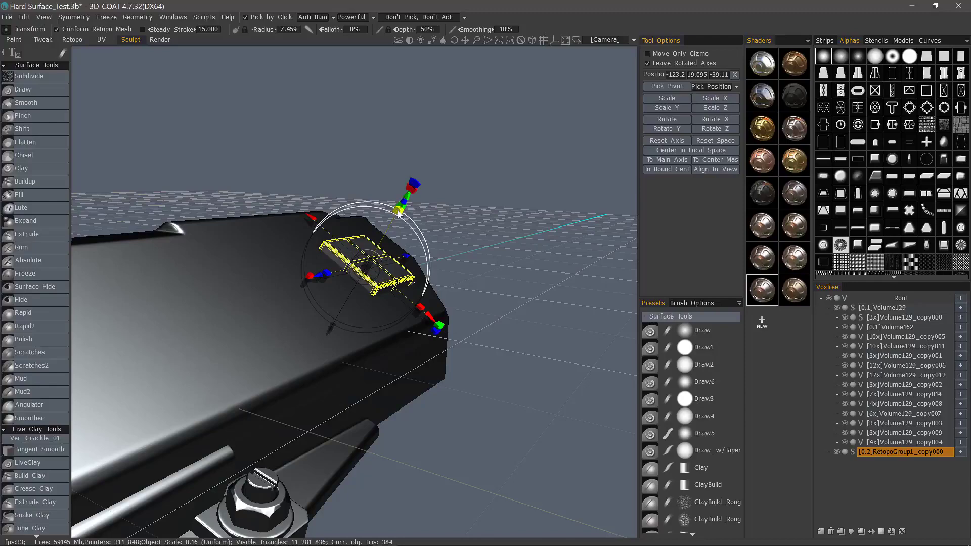
drag(354, 172, 304, 69)
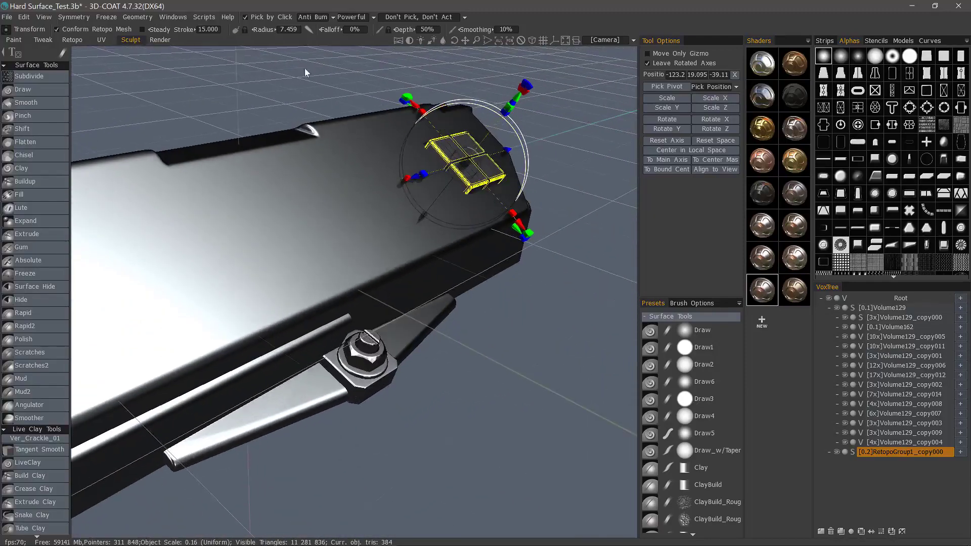
middle_drag(305, 68, 302, 172)
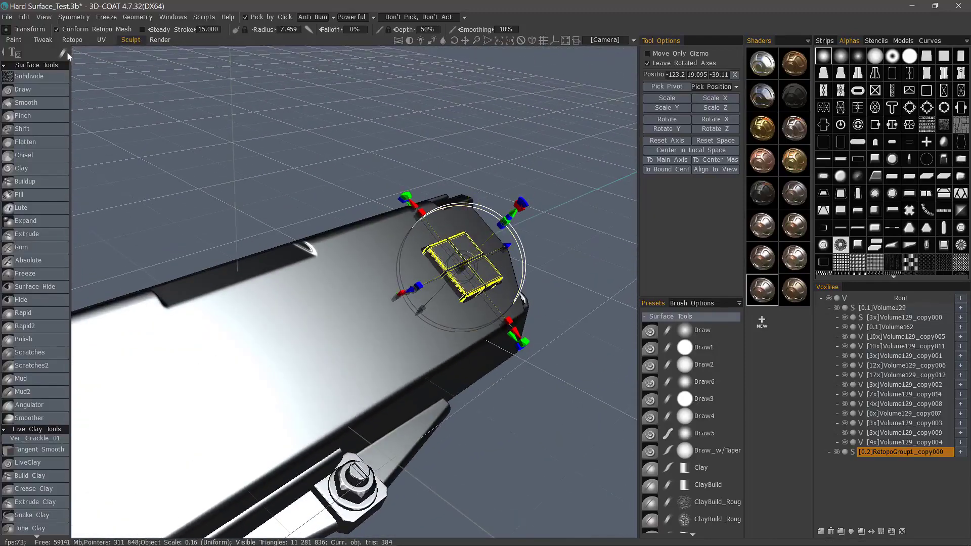
Switch to the Retopo room and clear the face selection on the block's retopo mesh
mouse_move(66, 51)
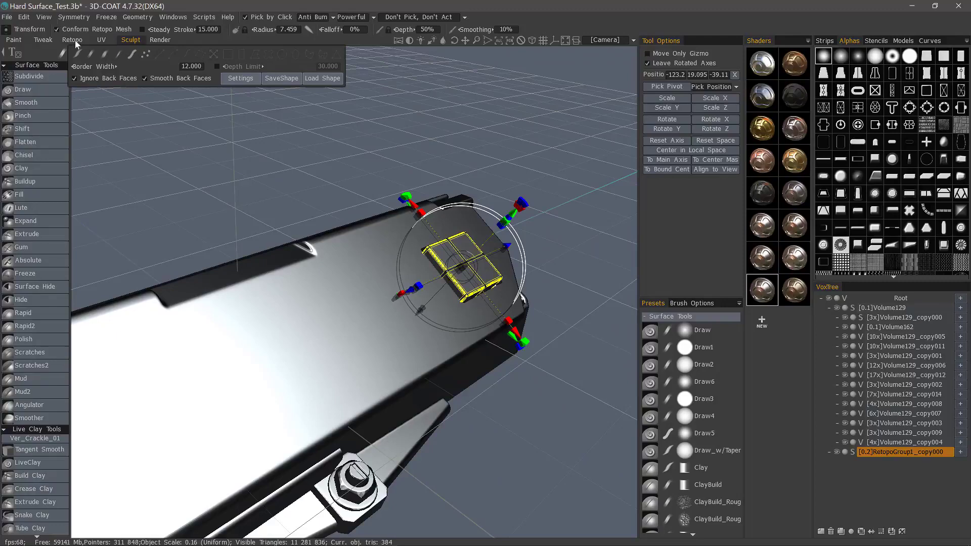
click(75, 41)
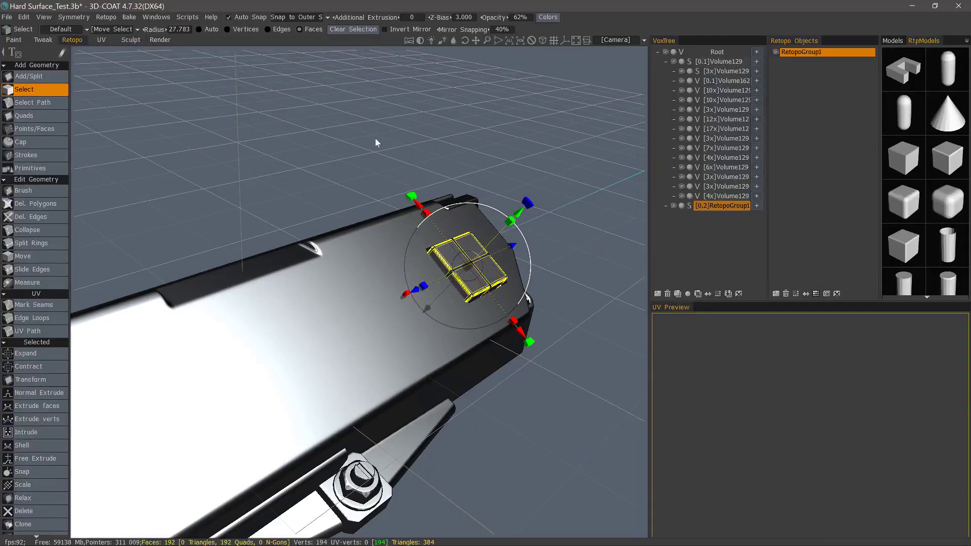
key(Escape)
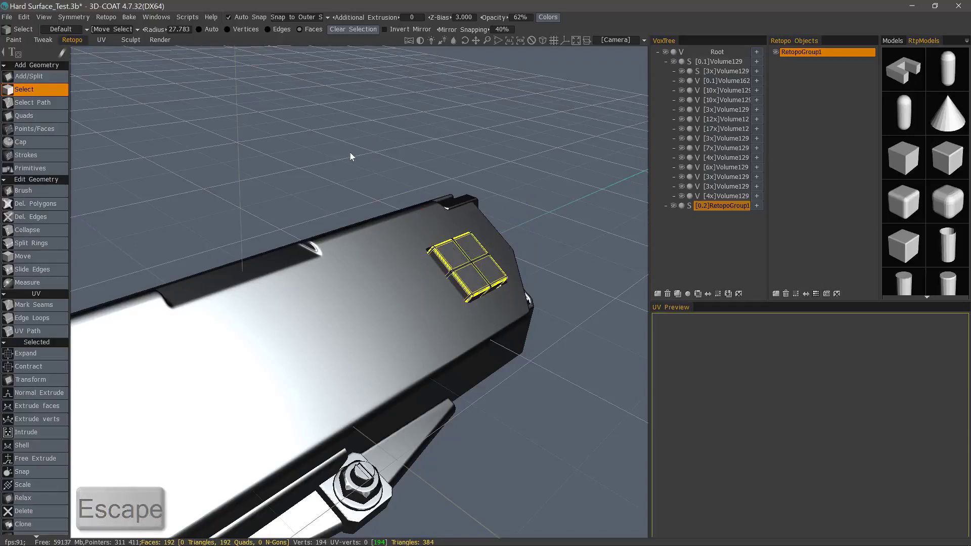
key(Escape)
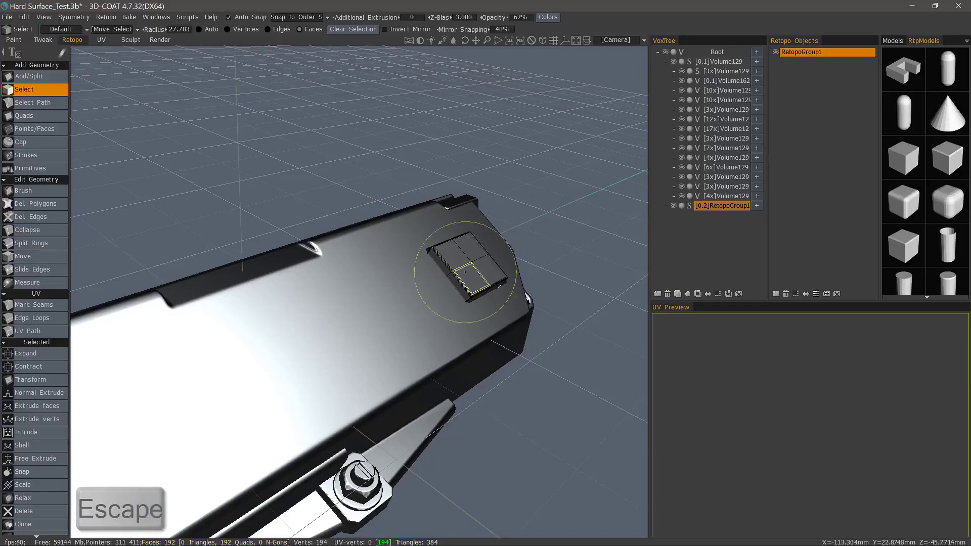
click(474, 277)
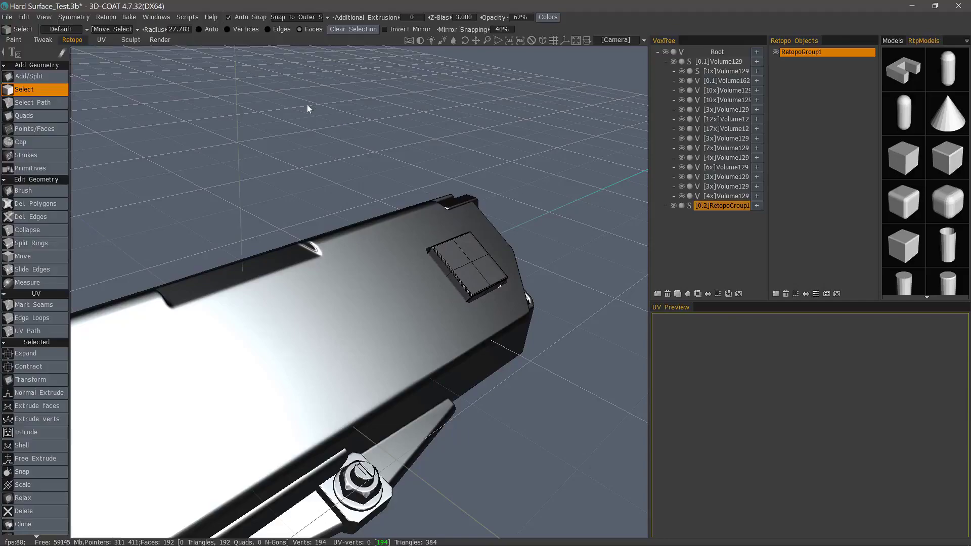
Start the Primitives tool and add a new retopo group named Cylinder
drag(309, 155, 626, 203)
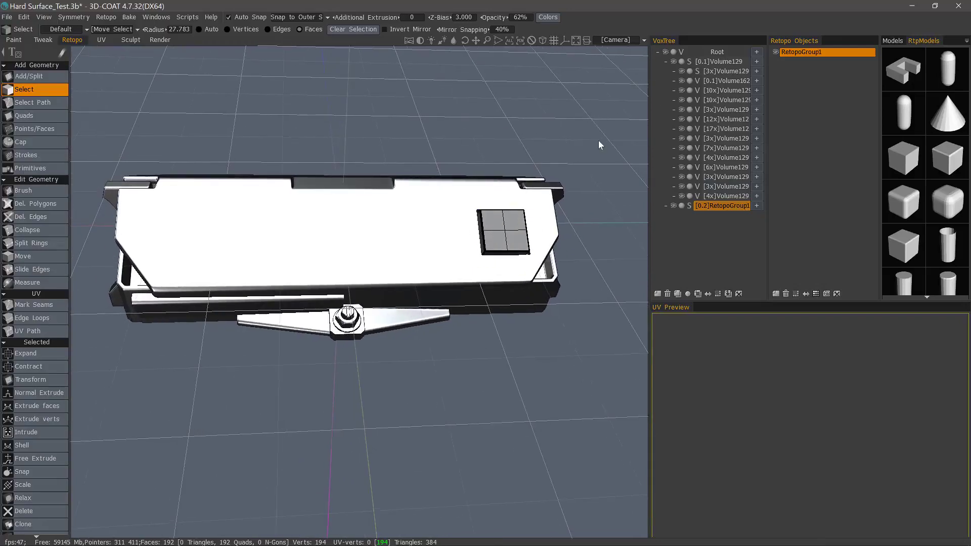
click(45, 169)
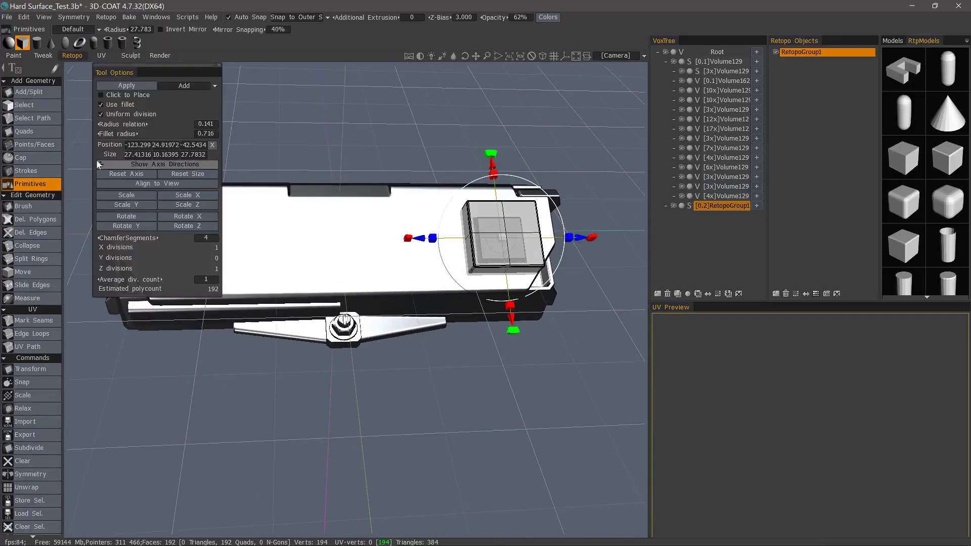
click(775, 293)
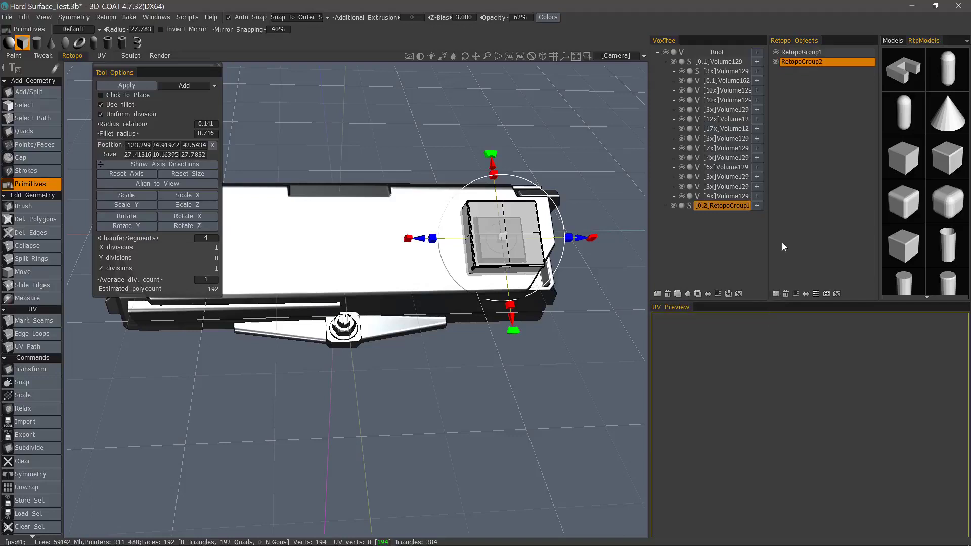
double_click(809, 62)
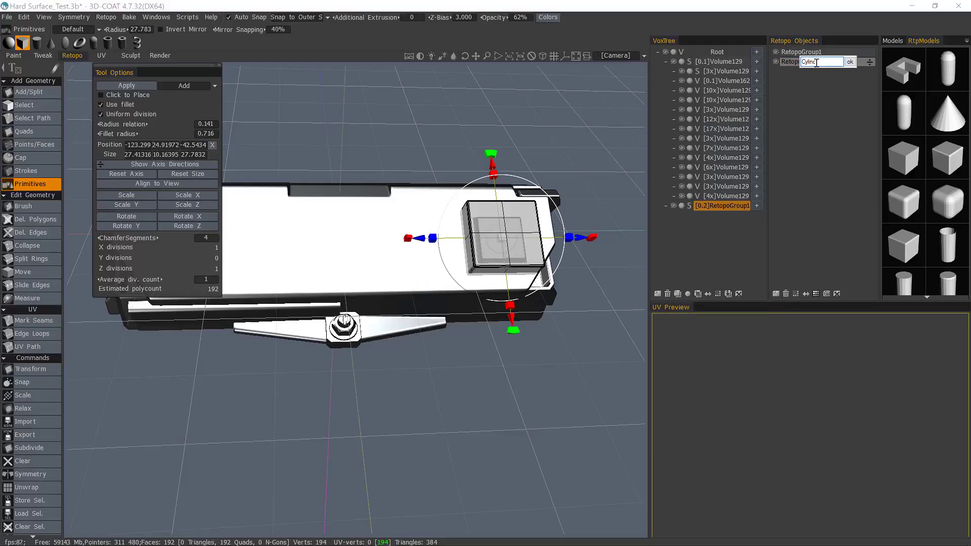
click(850, 61)
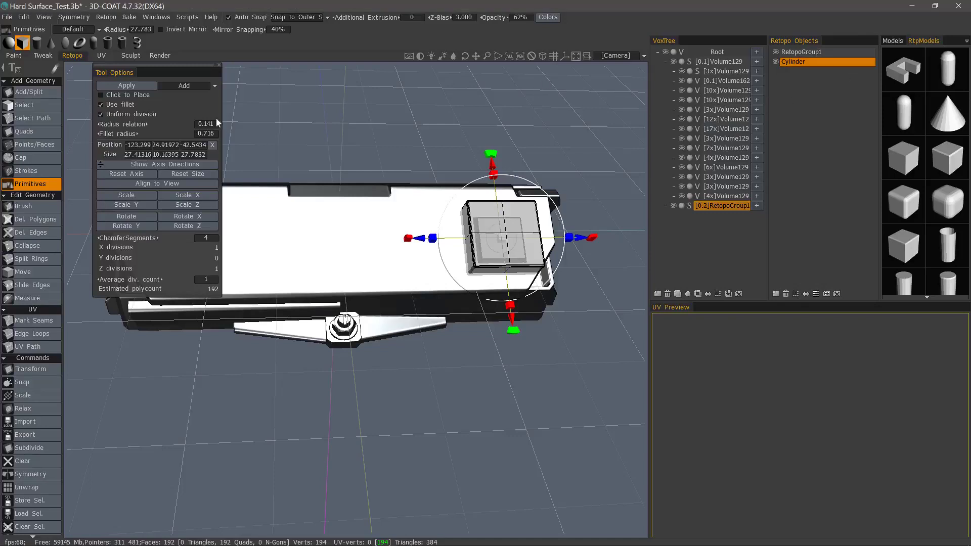
Choose the cylinder primitive, hide the main model Volume129, and set the cylinder to 17 sides
click(38, 44)
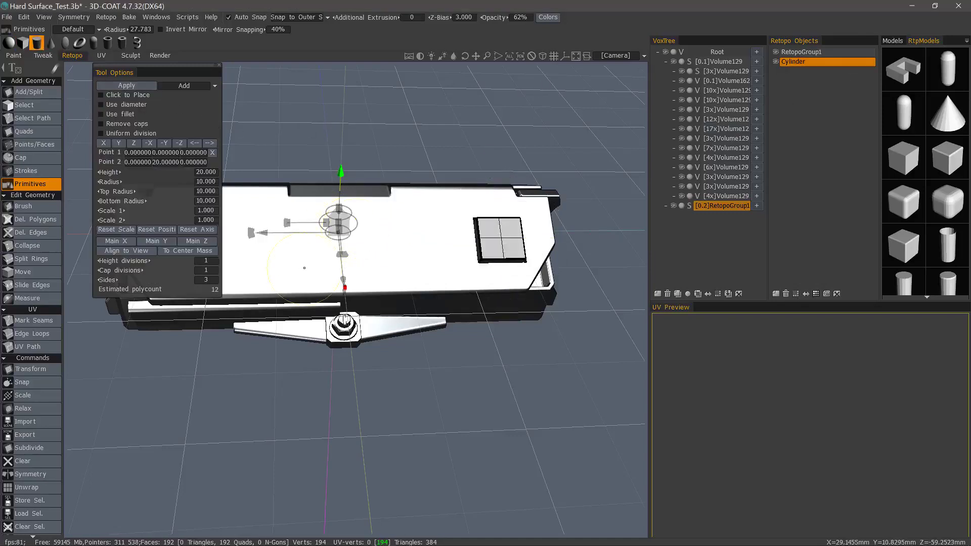
click(673, 61)
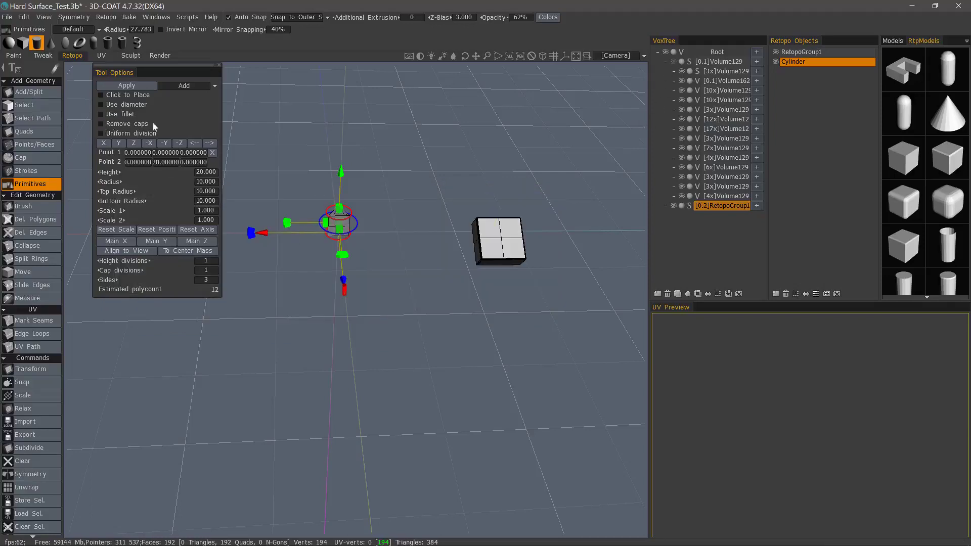
drag(121, 280, 161, 278)
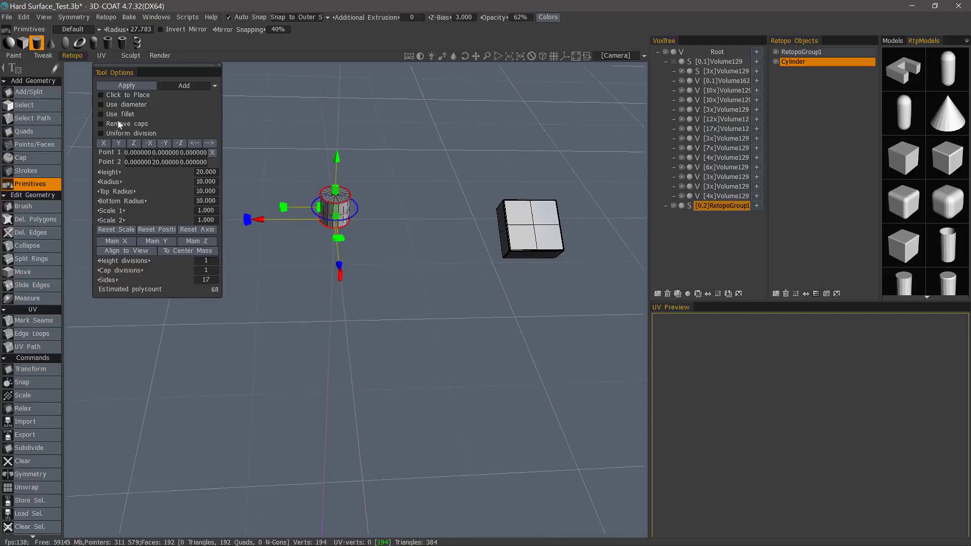
Enable Use fillet on the cylinder, set 6 height divisions, and flatten it to a height of about 6.6
click(101, 124)
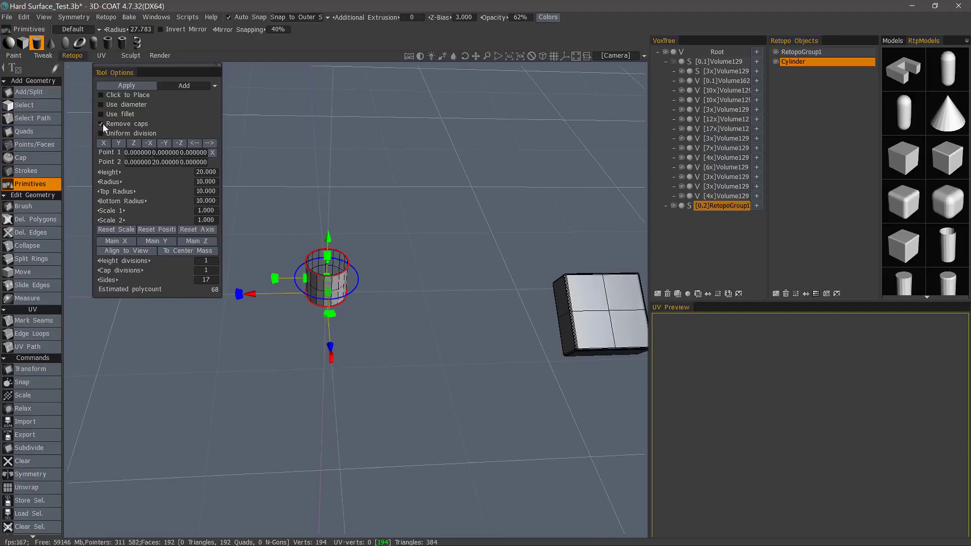
click(100, 124)
click(101, 115)
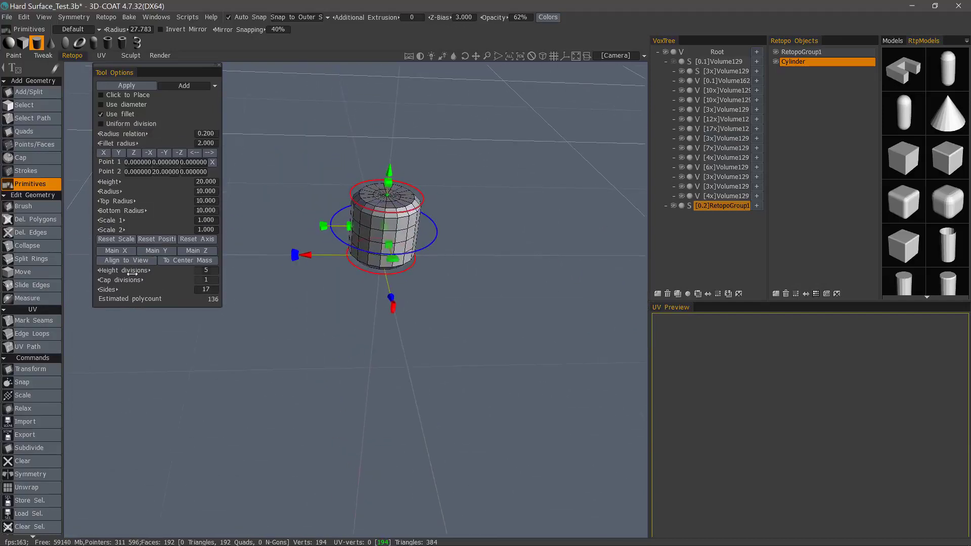
drag(131, 272, 160, 266)
drag(389, 188, 382, 233)
Turn on Click to Place and place the cylinder at the centre of the block's top face with a radius of 11.57
alt+drag(444, 262, 476, 251)
alt+drag(404, 240, 389, 239)
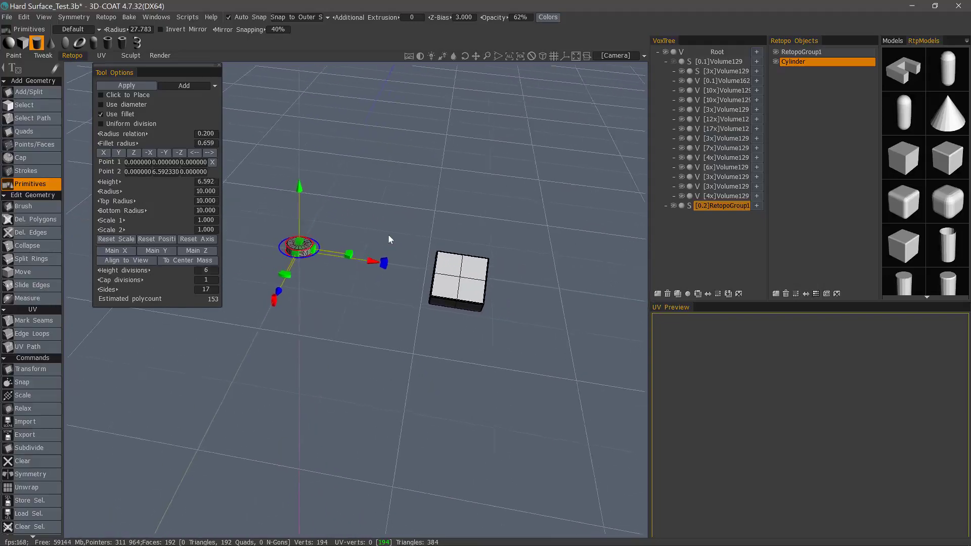
alt+right_drag(388, 239, 385, 230)
click(117, 95)
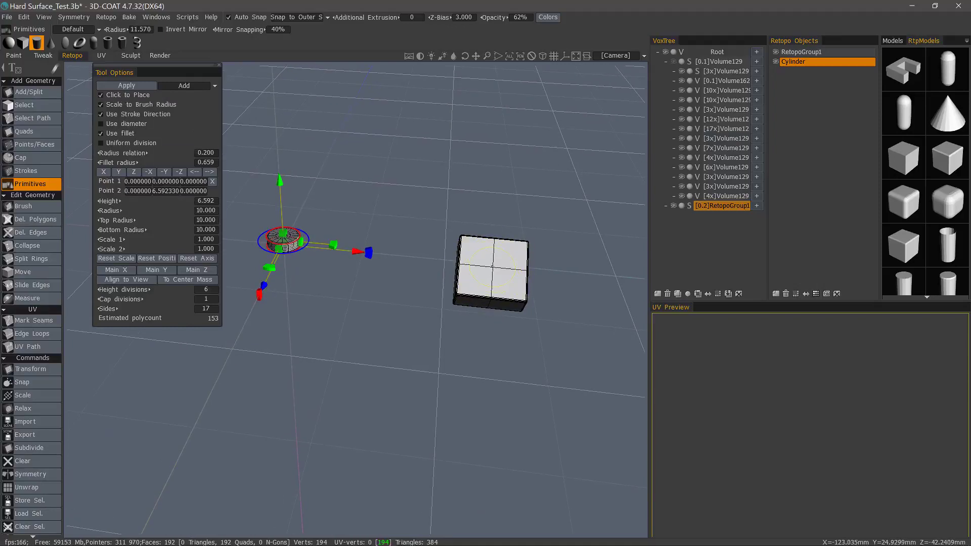
click(493, 267)
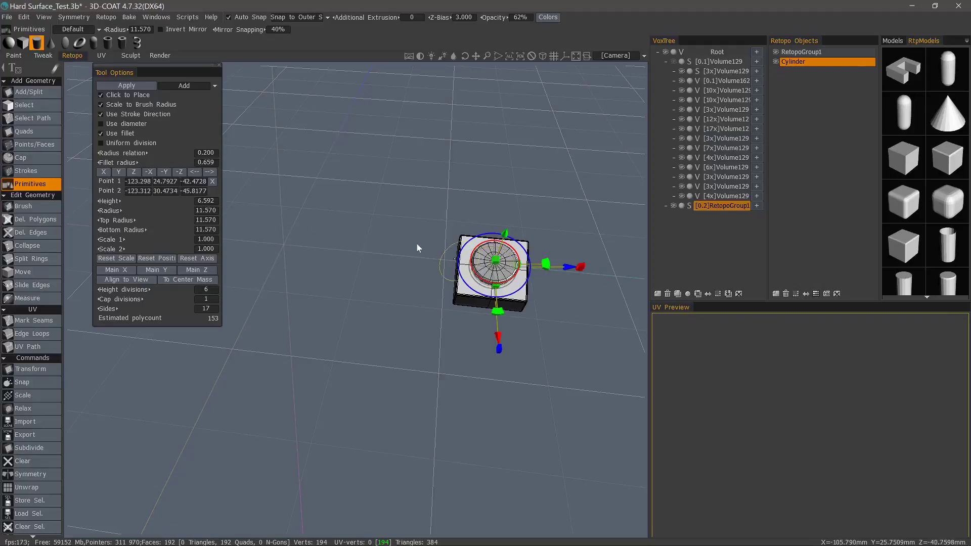
mouse_move(417, 243)
mouse_down()
mouse_move(366, 217)
mouse_move(379, 225)
mouse_move(424, 187)
mouse_move(465, 175)
mouse_move(489, 192)
mouse_up()
drag(490, 193, 494, 204)
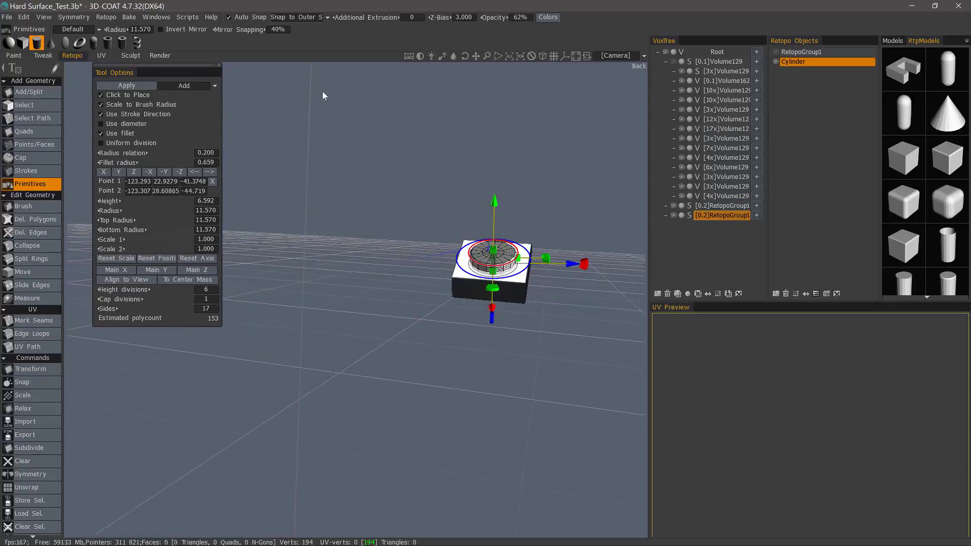
Turn off Click to Place, apply the cylinder to the Cylinder retopo group, and leave the primitive for the Brush tool
click(112, 95)
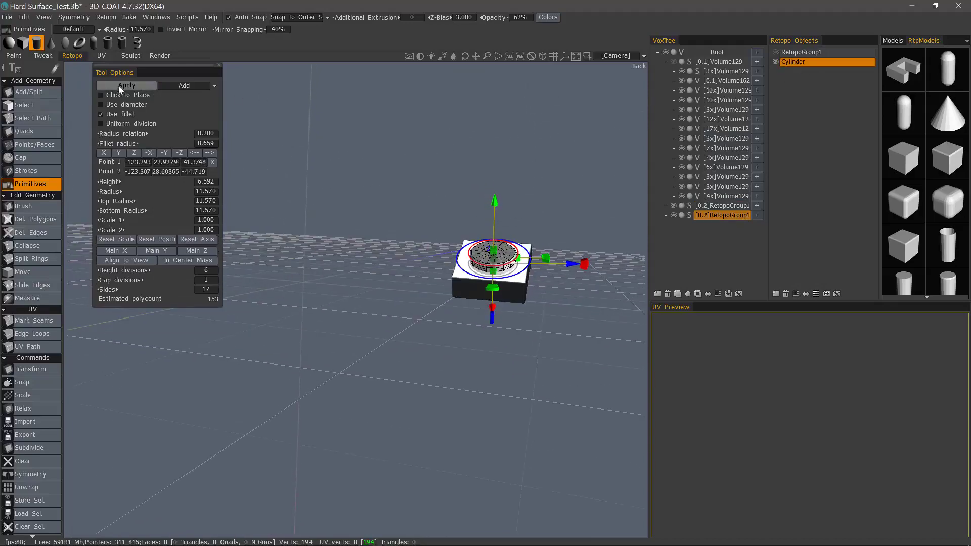
click(118, 85)
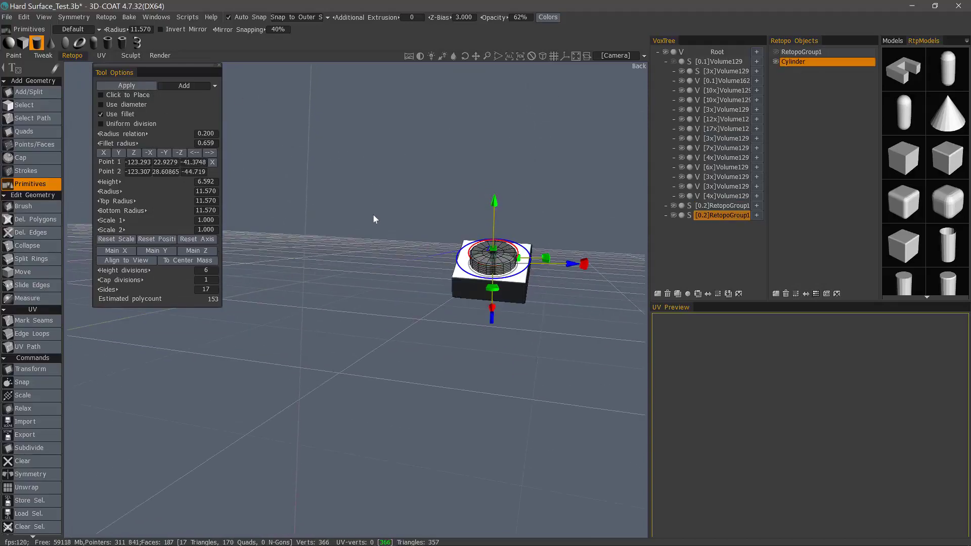
click(801, 62)
click(27, 207)
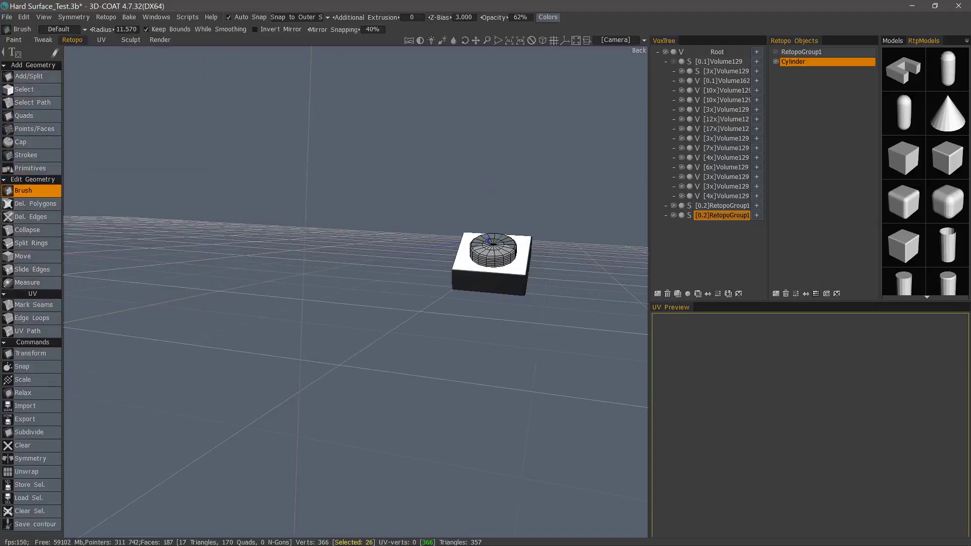
In the Sculpt room, convert the Cylinder retopo mesh to a sculpt mesh and move its layer out to the top level
click(130, 40)
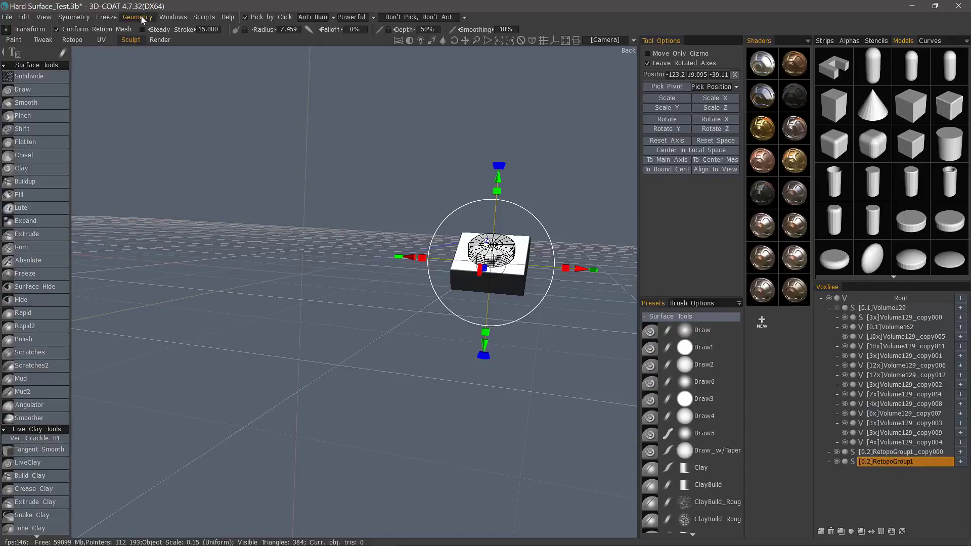
click(139, 16)
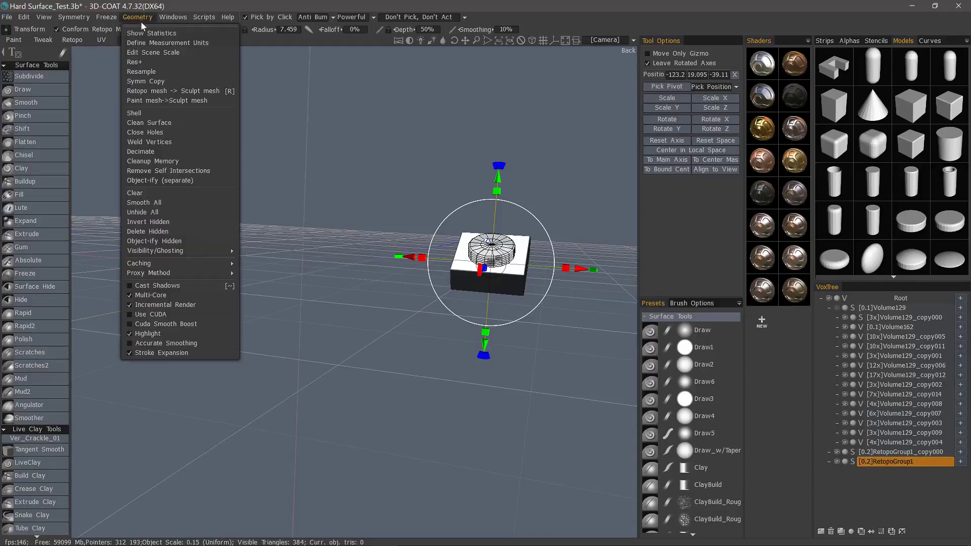
click(159, 92)
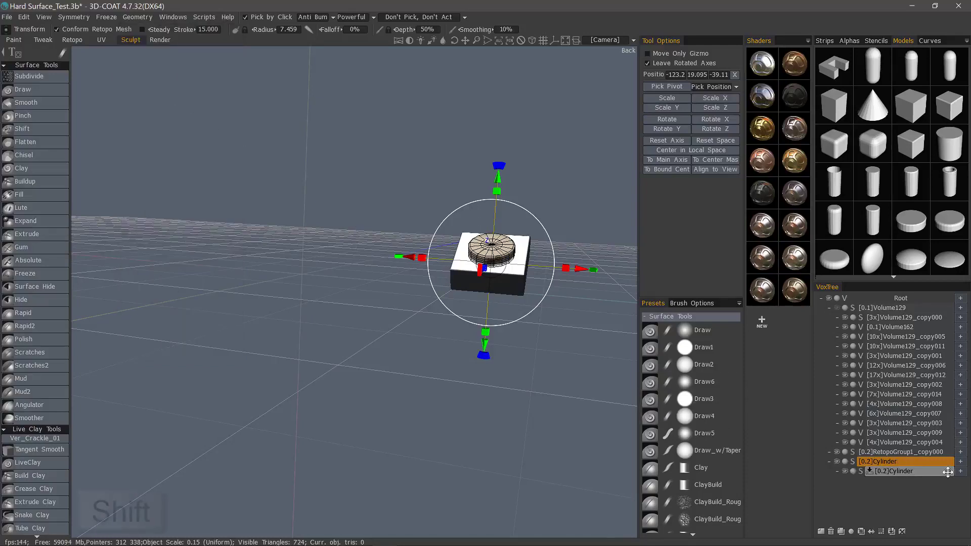
shift+drag(946, 472, 940, 462)
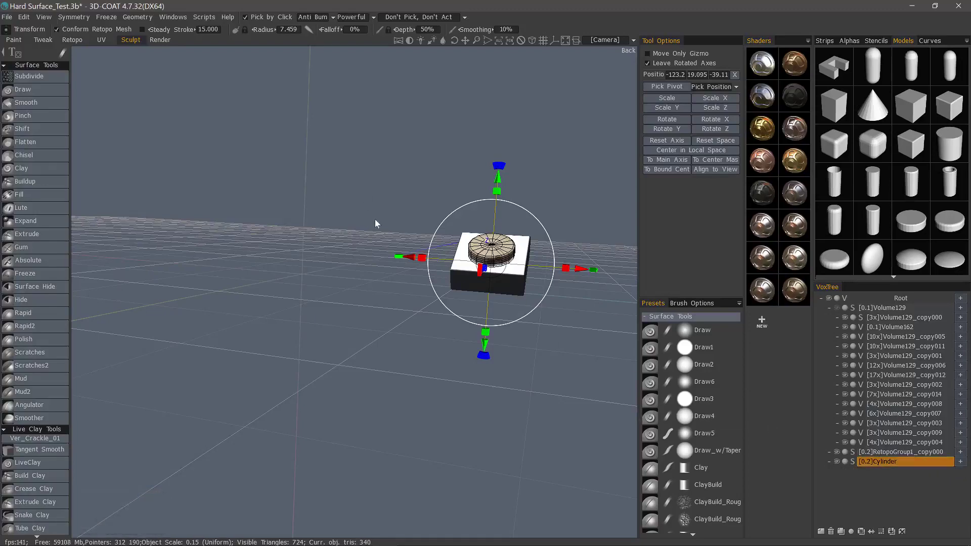
Switch to the Draw tool and ghost the block volume to examine how the cylinder sits in it
click(44, 89)
drag(320, 180, 430, 187)
drag(478, 255, 531, 279)
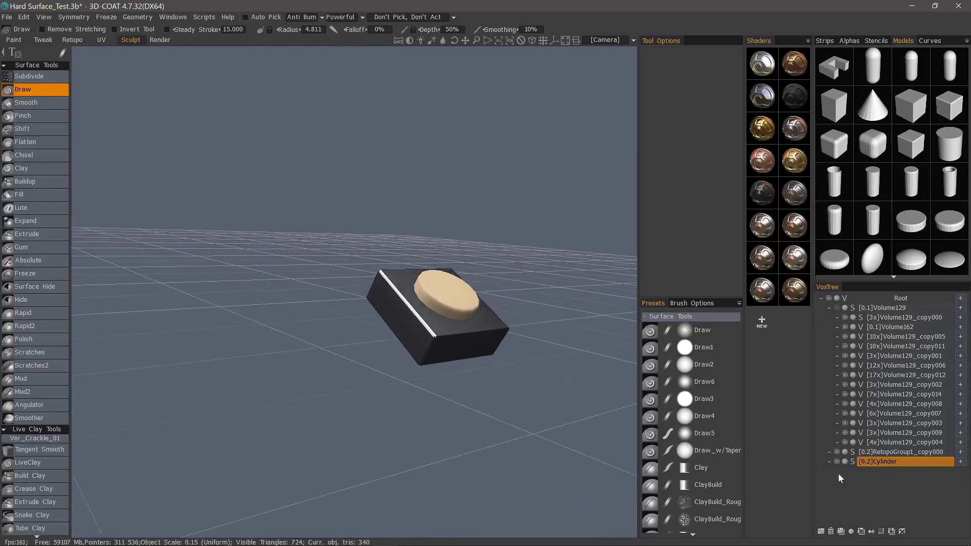
click(845, 452)
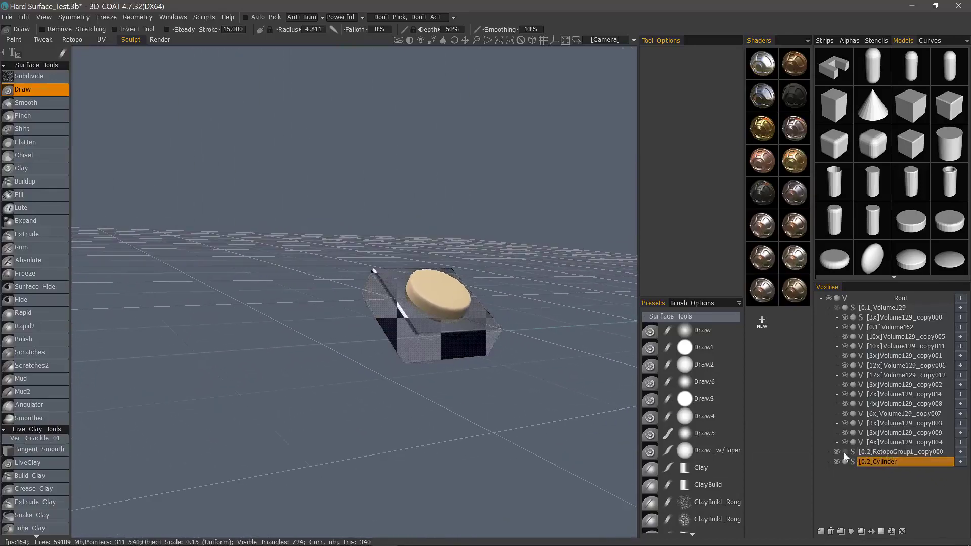
alt+drag(440, 301, 424, 349)
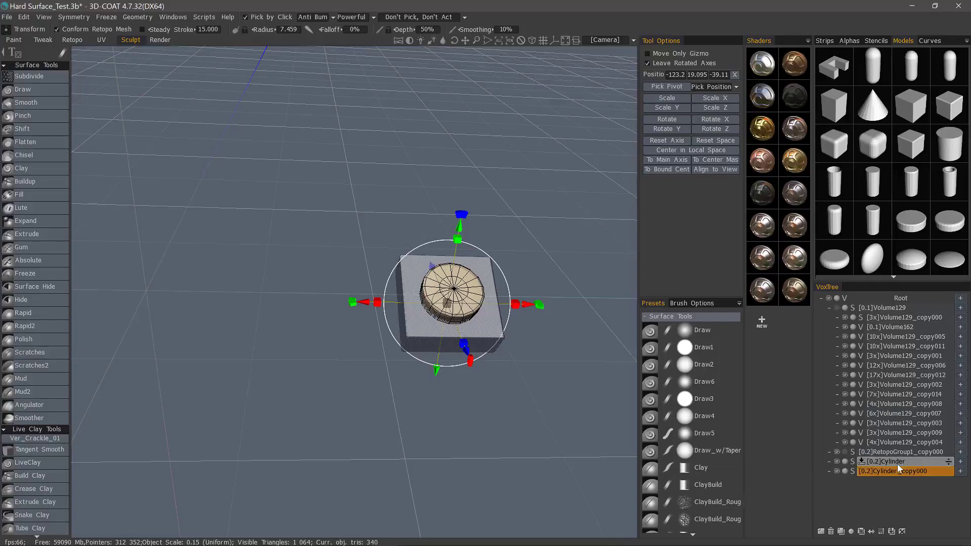
Hide the original Cylinder volume and subtract Cylinder_copy000 from the block volume RetopoGroup1_copy000
click(893, 473)
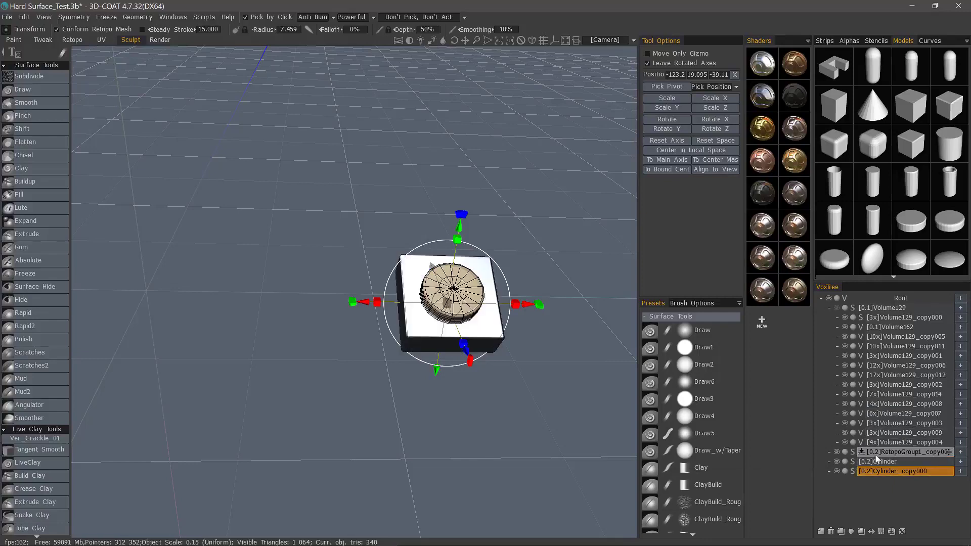
click(837, 462)
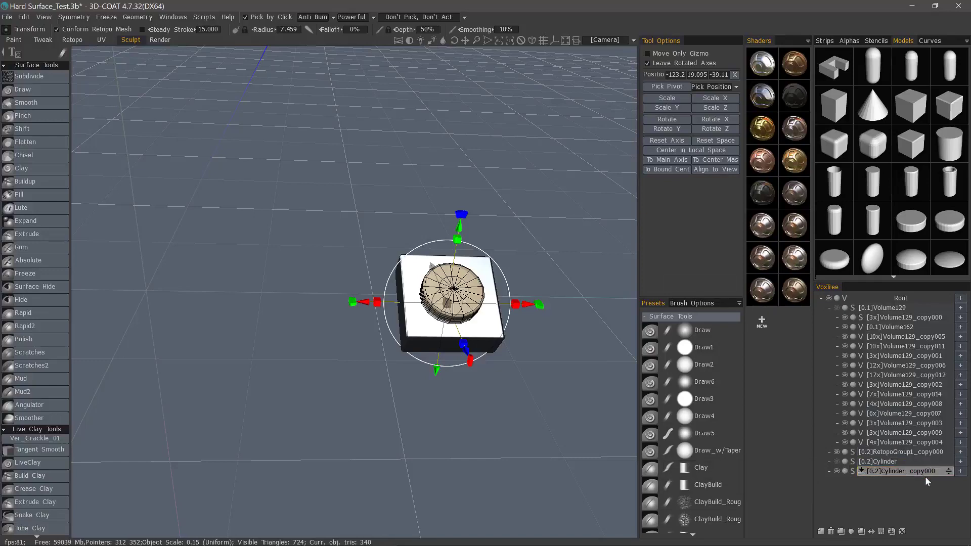
right_click(897, 472)
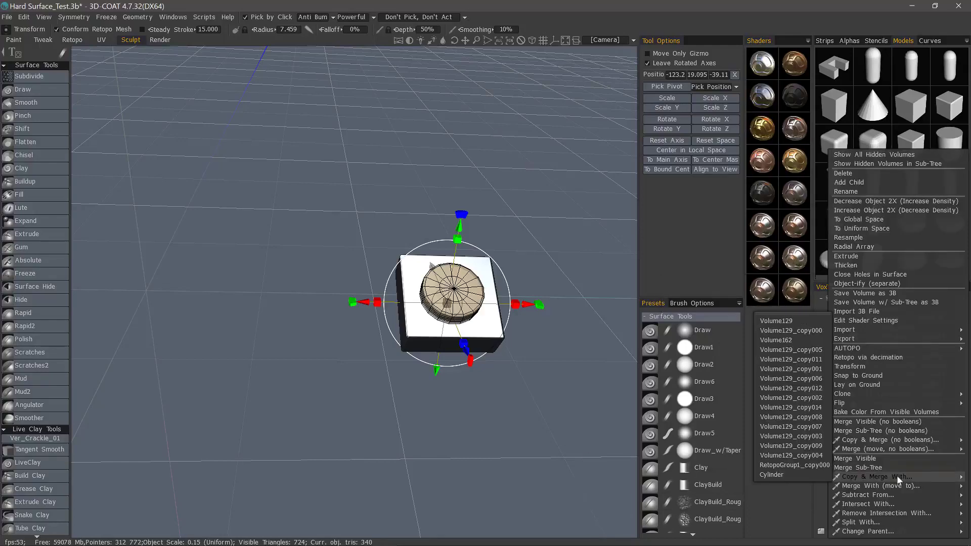
mouse_move(836, 497)
click(794, 483)
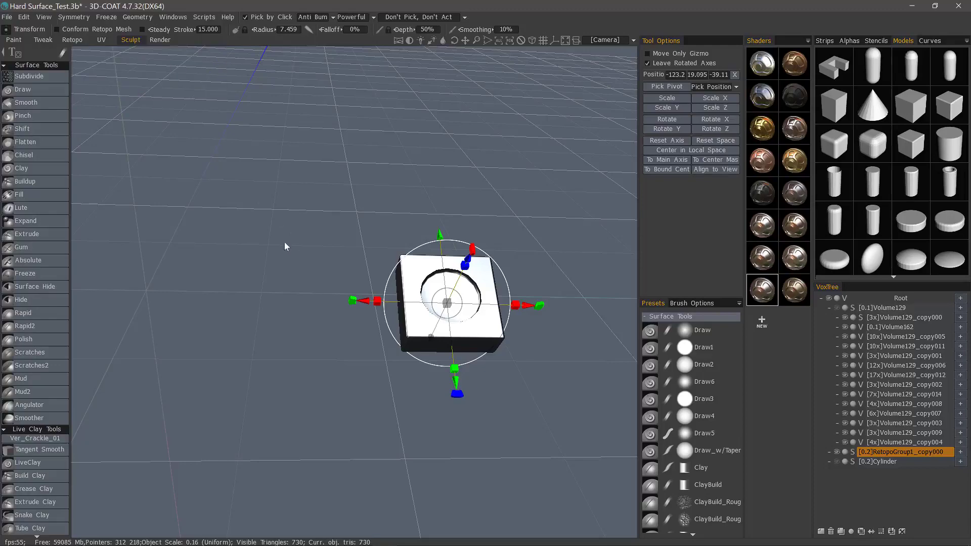
Turn on wireframe display and examine the triangulation around the block's circular recess from several angles
drag(281, 226, 359, 242)
drag(484, 306, 500, 337)
alt+middle_drag(498, 405, 493, 342)
alt+right_drag(494, 341, 513, 327)
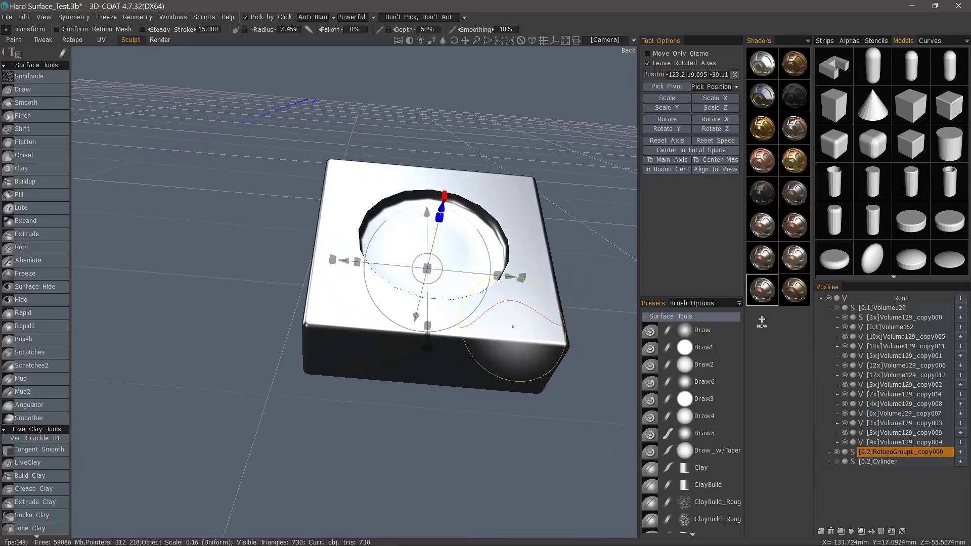
key(w)
mouse_move(170, 309)
mouse_down()
mouse_move(181, 253)
mouse_move(205, 235)
mouse_move(204, 291)
mouse_up()
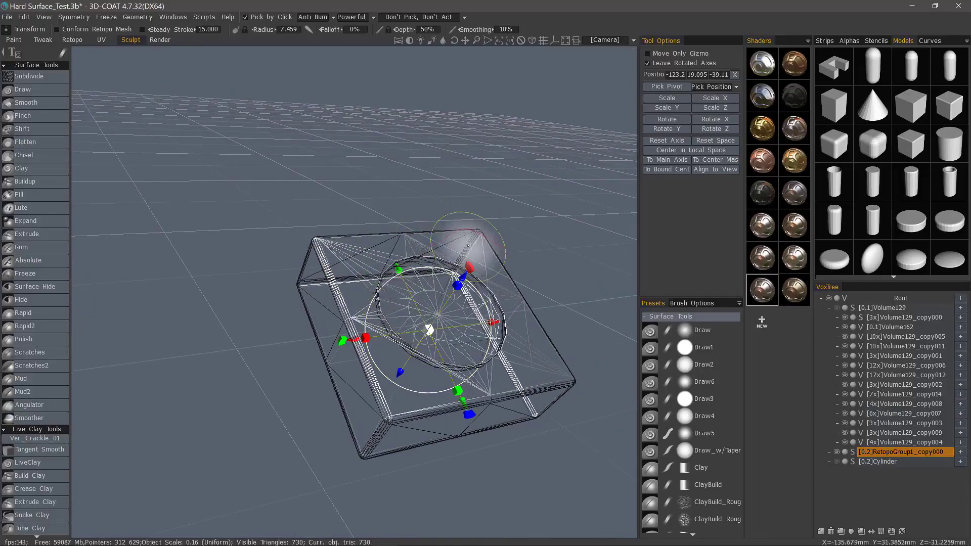
drag(458, 253, 198, 92)
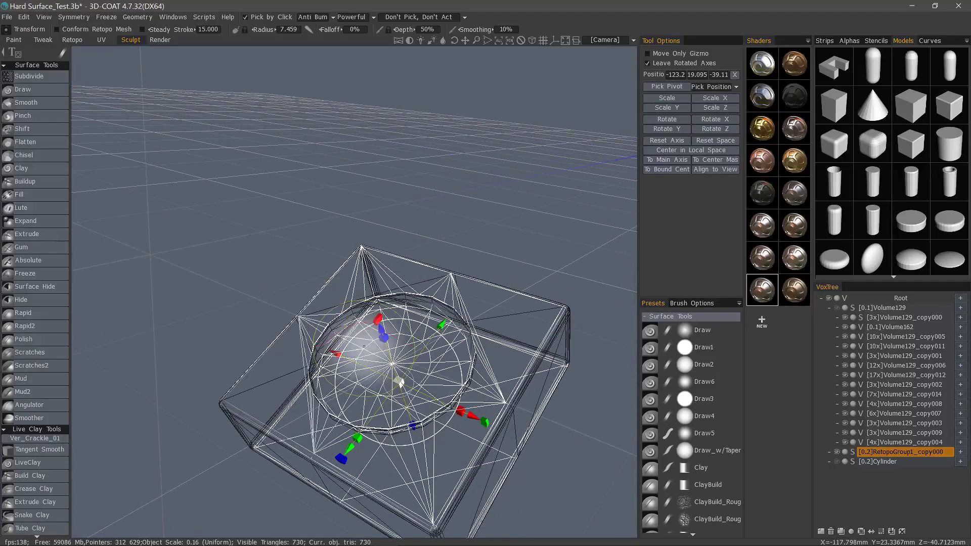
mouse_move(271, 193)
mouse_down()
mouse_move(296, 235)
mouse_move(499, 401)
mouse_move(514, 449)
mouse_move(548, 347)
mouse_up()
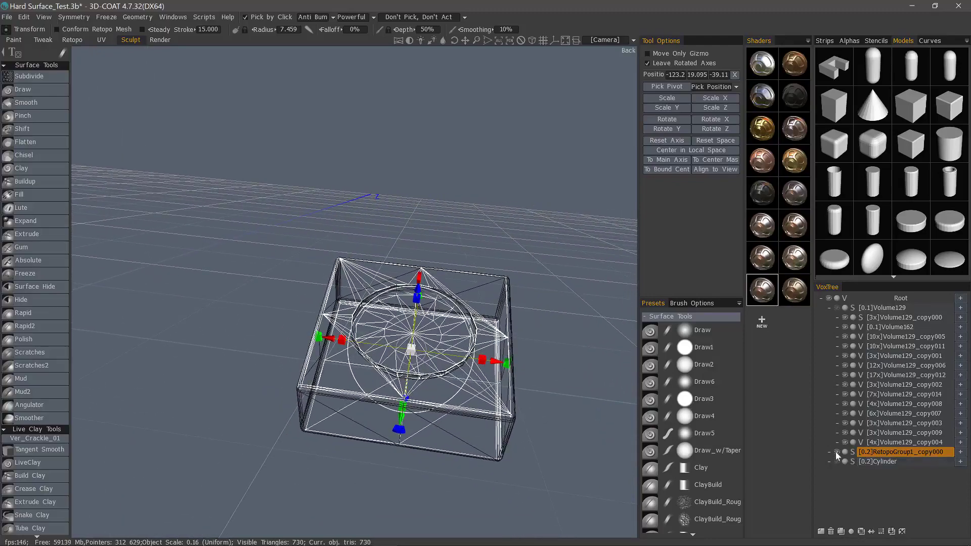
Rename the block volume RetopoGroup1_copy000 as Boolean Cube
double_click(882, 454)
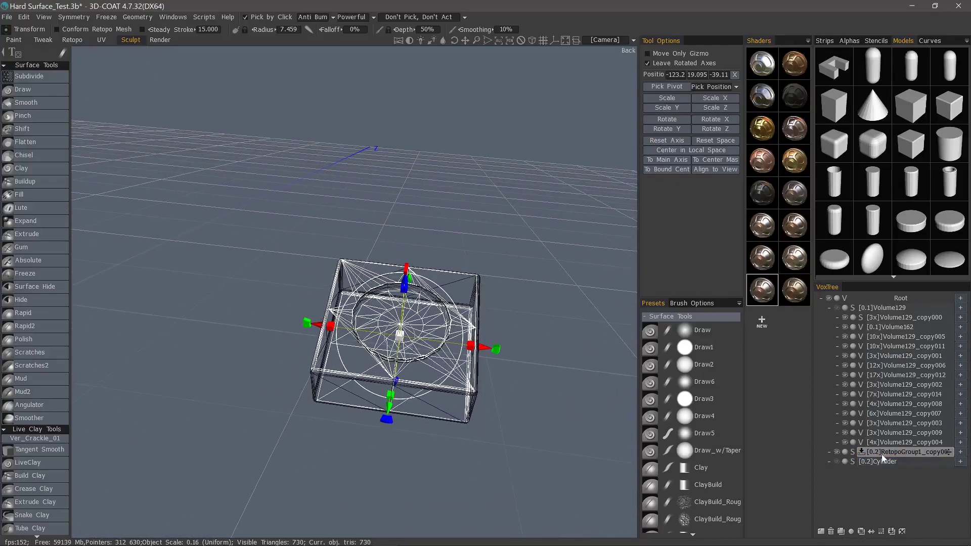
key(Return)
double_click(894, 451)
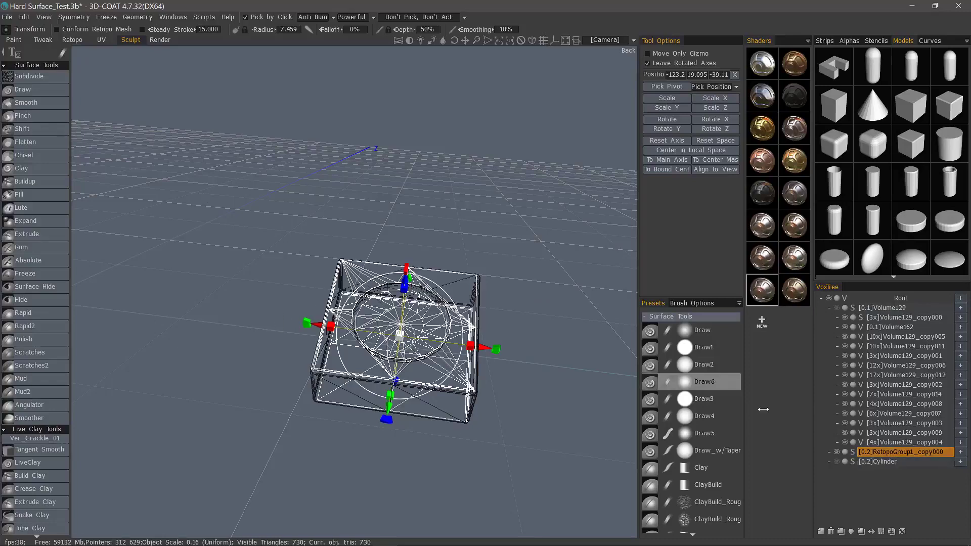
double_click(904, 453)
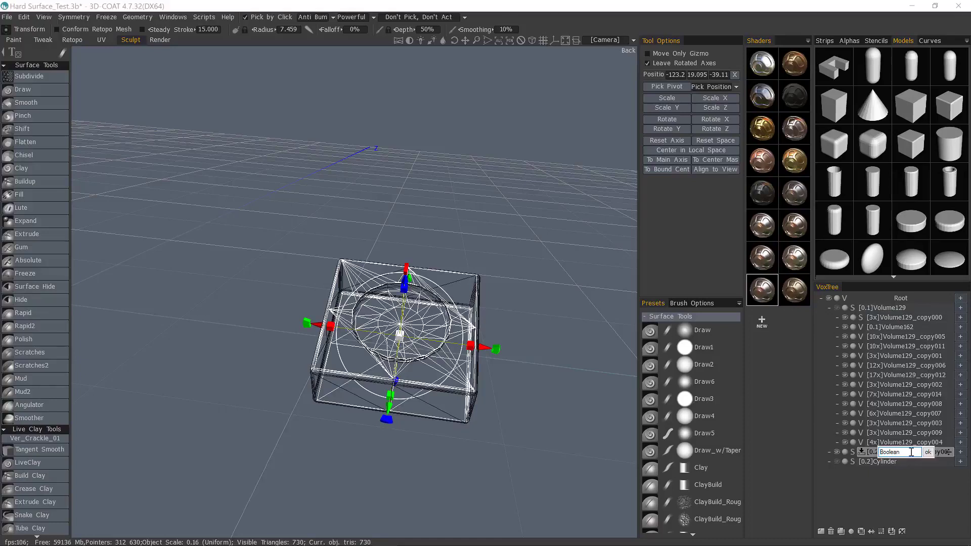
key(Return)
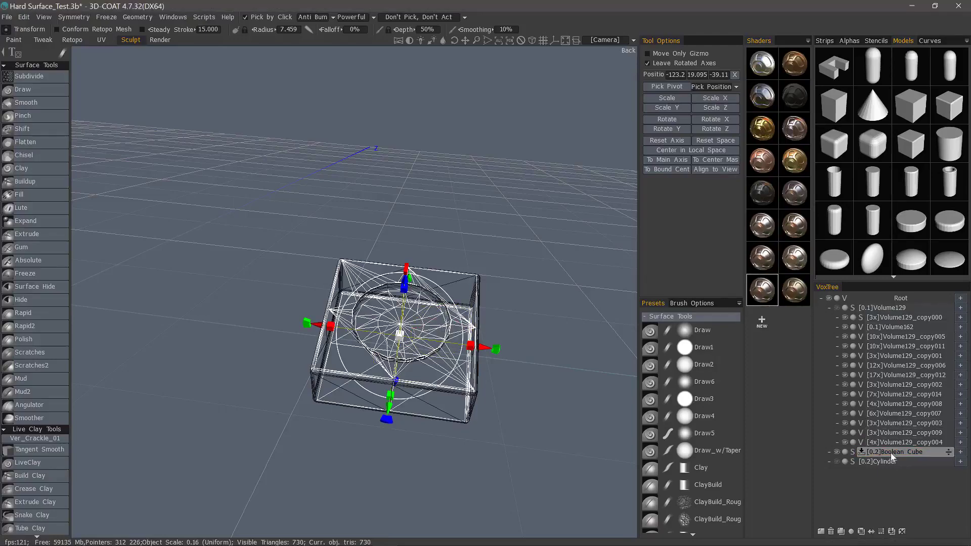
Run Retopo via decimation on the Boolean Cube volume with a reduction of 0 percent
right_click(892, 453)
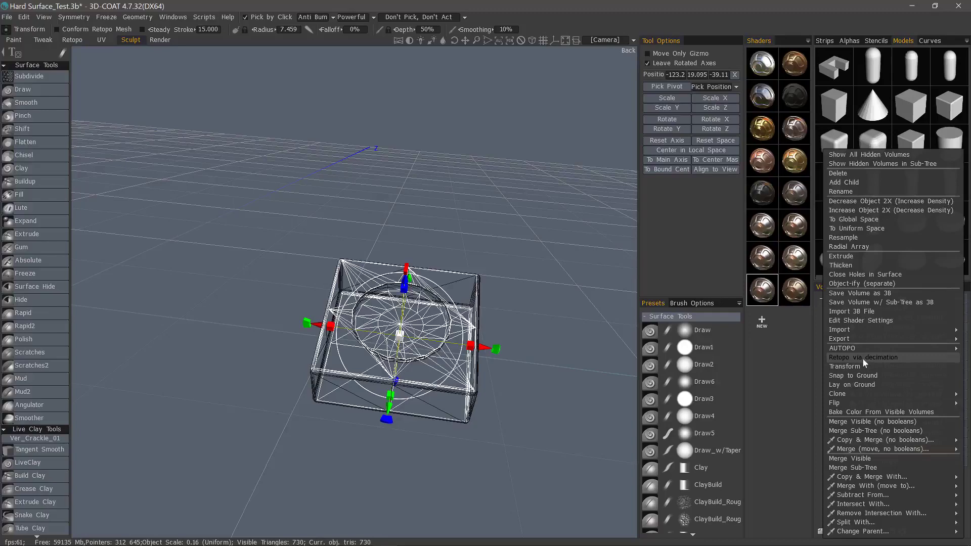
click(863, 358)
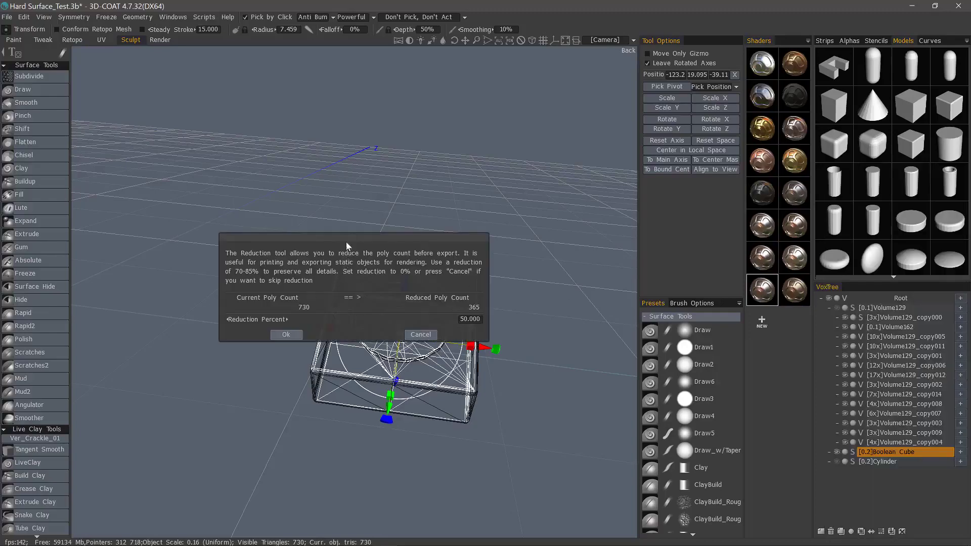
drag(347, 243, 365, 103)
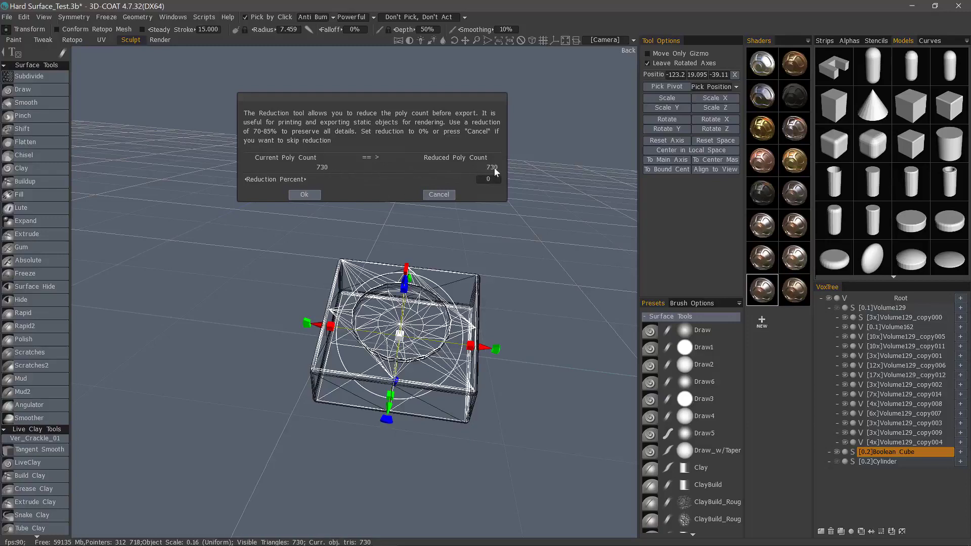
click(305, 194)
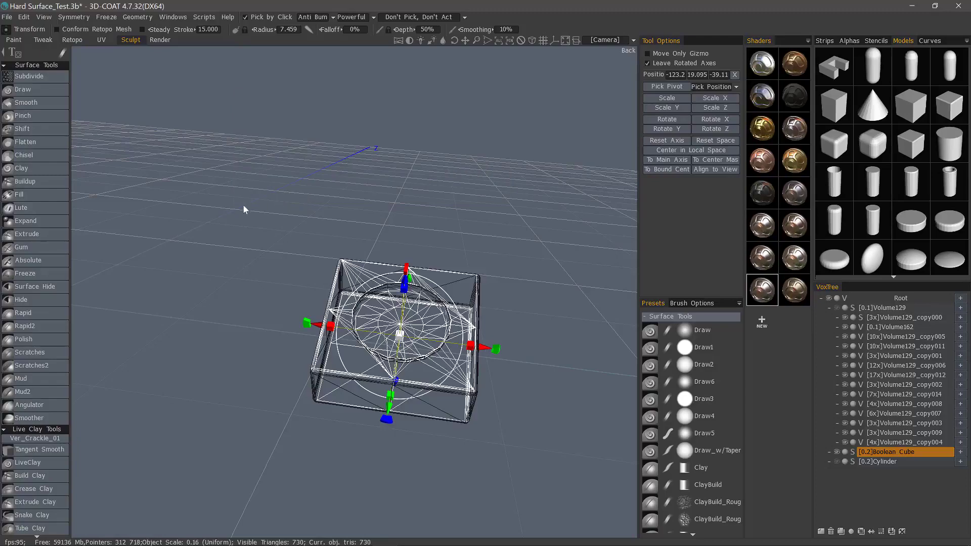
Switch to the Retopo room and hide the Cylinder group to inspect the Boolean retopo mesh on its own
click(73, 40)
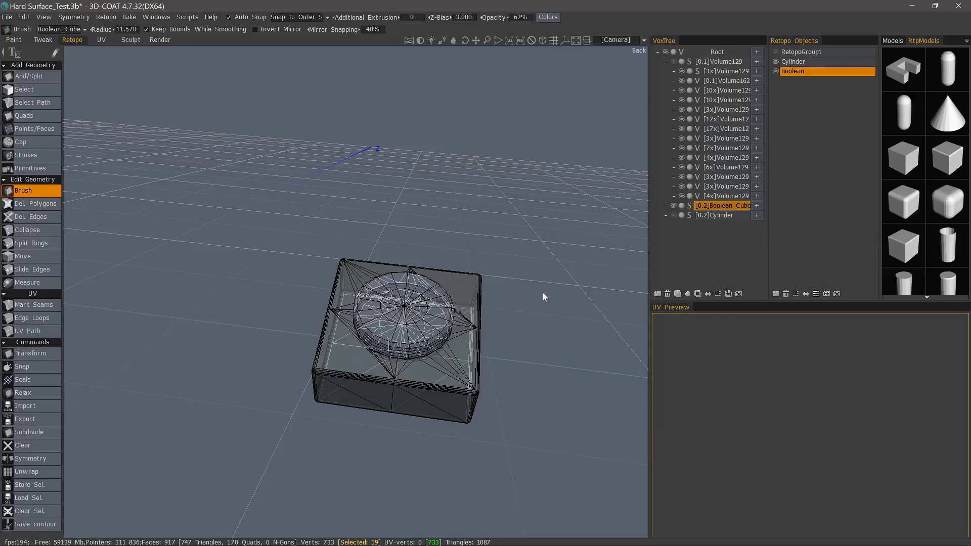
click(775, 62)
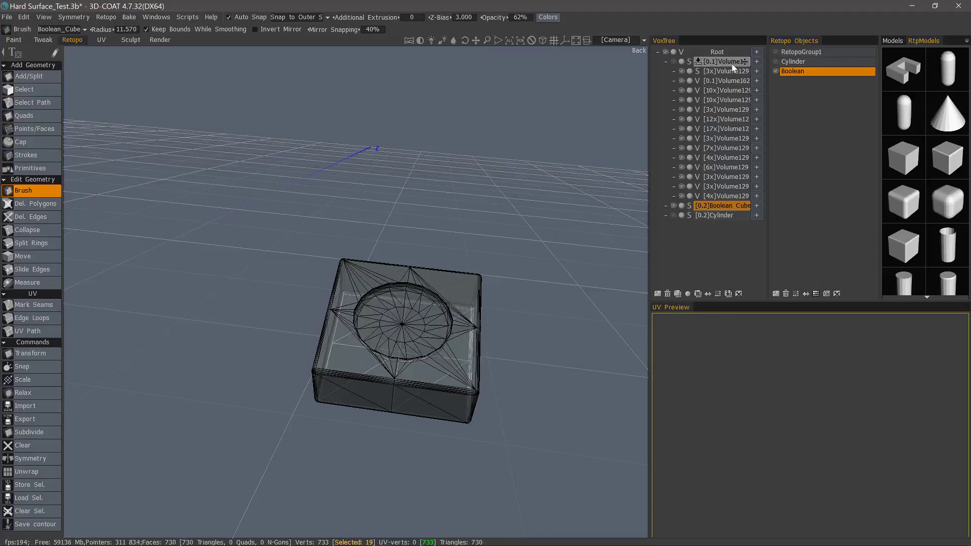
drag(403, 174, 353, 234)
drag(377, 385, 536, 354)
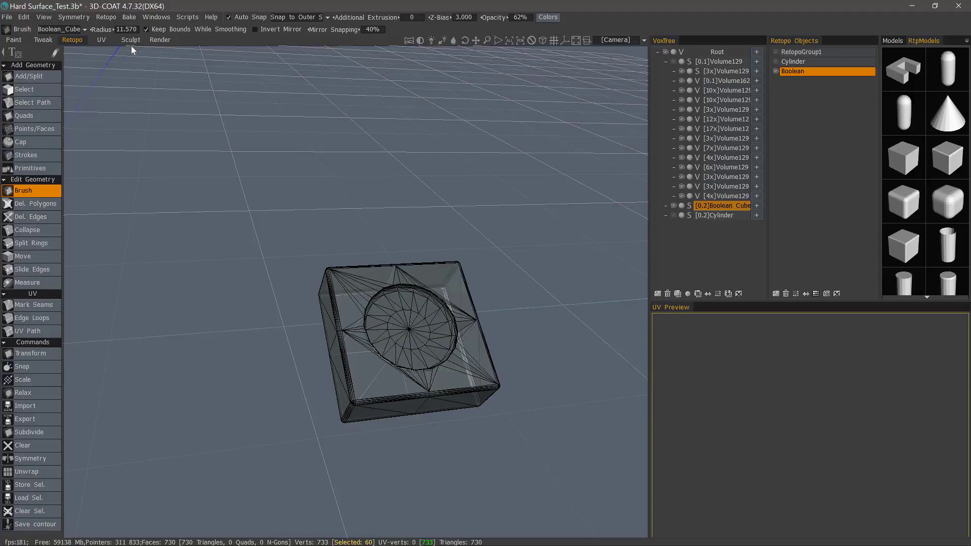
click(775, 71)
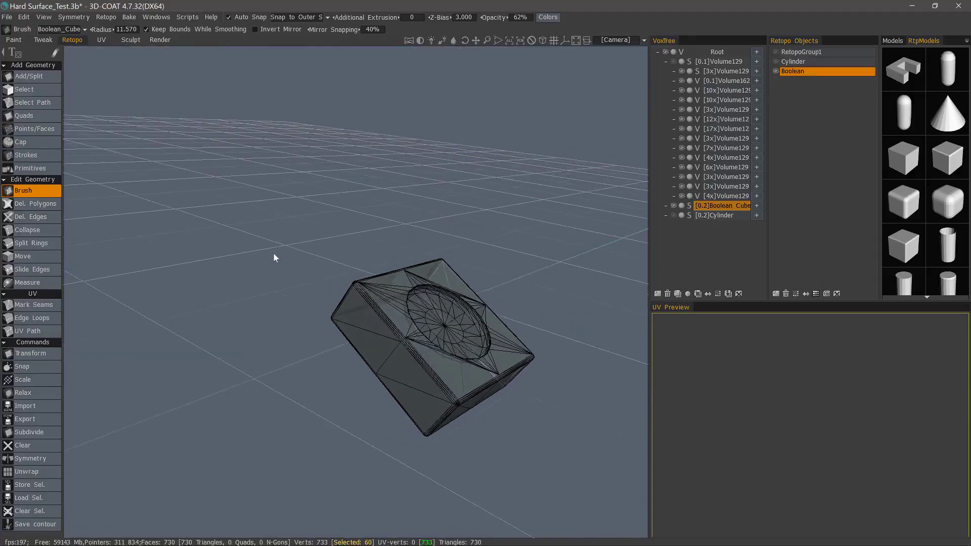